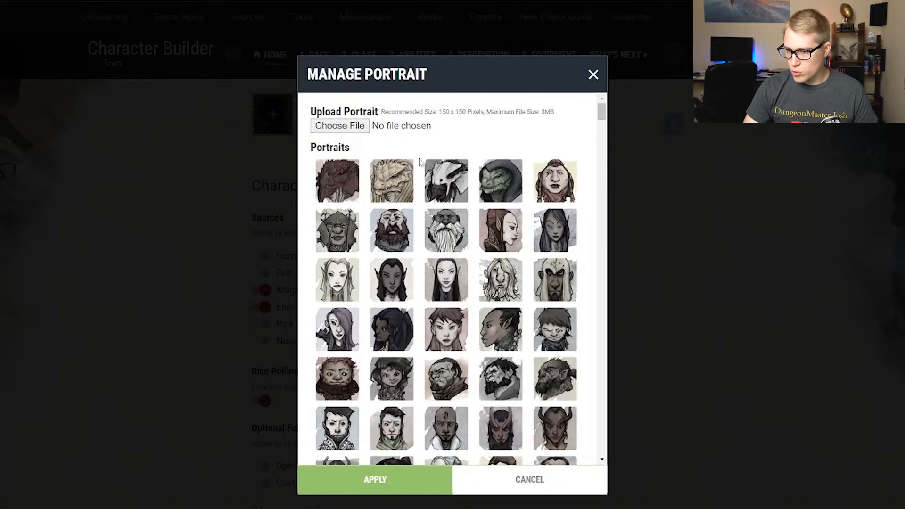
# Set the character's portrait to the short-haired man with the patterned collar.
pyautogui.click(337, 428)
pyautogui.scroll(-5, 325, 374)
pyautogui.click(408, 493)
# Disallow Magic: The Gathering and Eberron content, and enable Optional Class Features and Customize Your Origin.
pyautogui.click(260, 290)
pyautogui.click(259, 307)
pyautogui.scroll(-3, 491, 249)
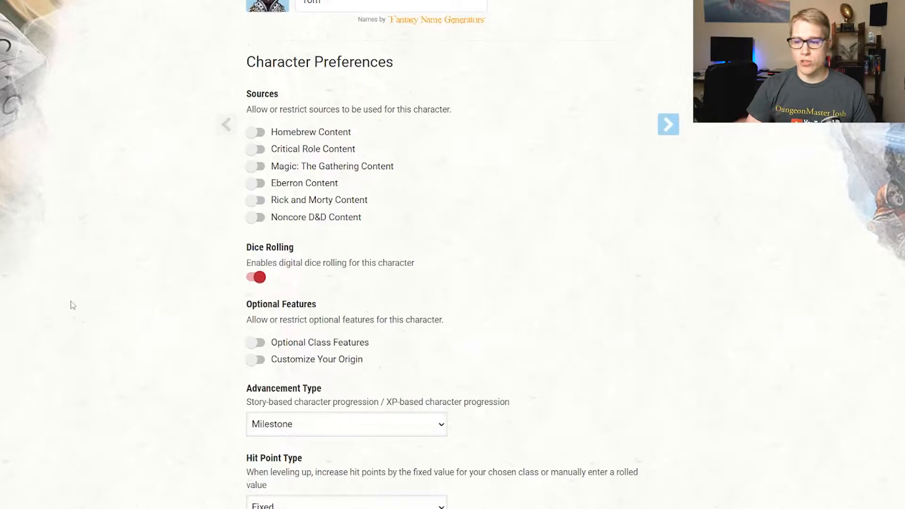
pyautogui.scroll(-3, 88, 287)
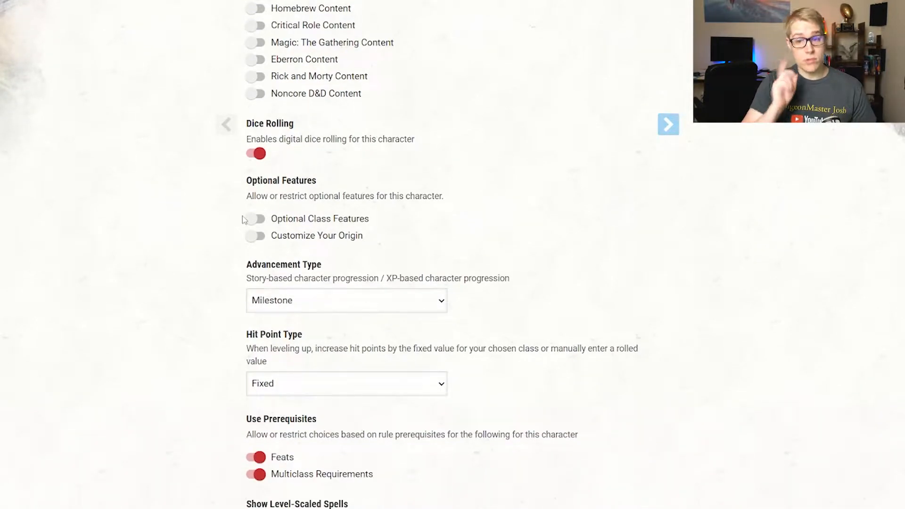
pyautogui.click(259, 218)
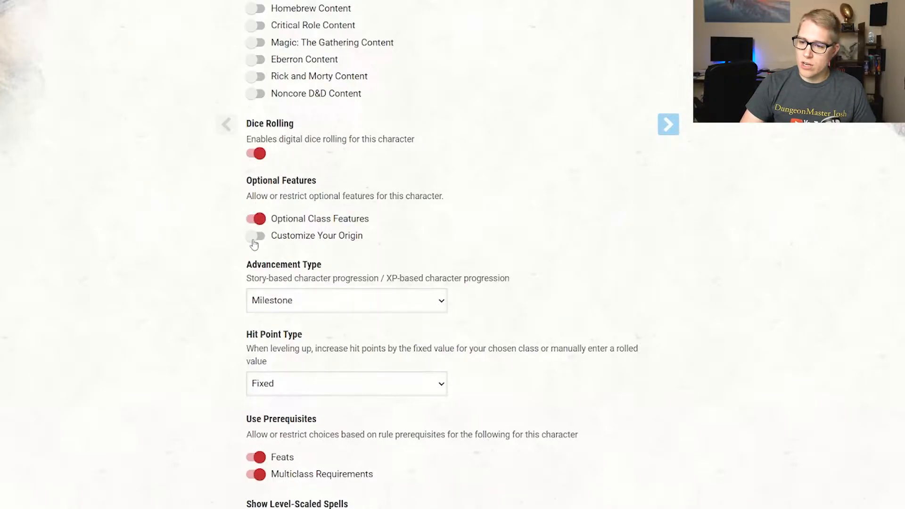
pyautogui.click(257, 237)
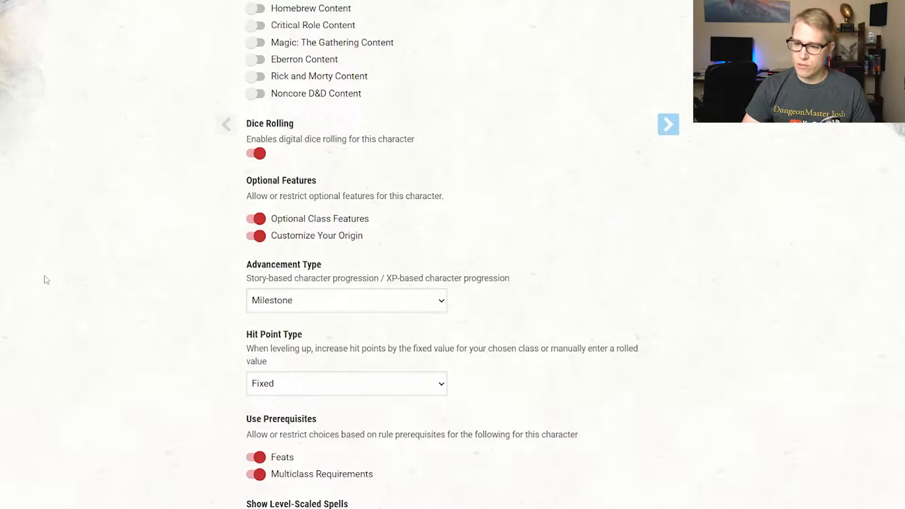
# Choose Variant Human as the character's race.
pyautogui.scroll(-4, 172, 211)
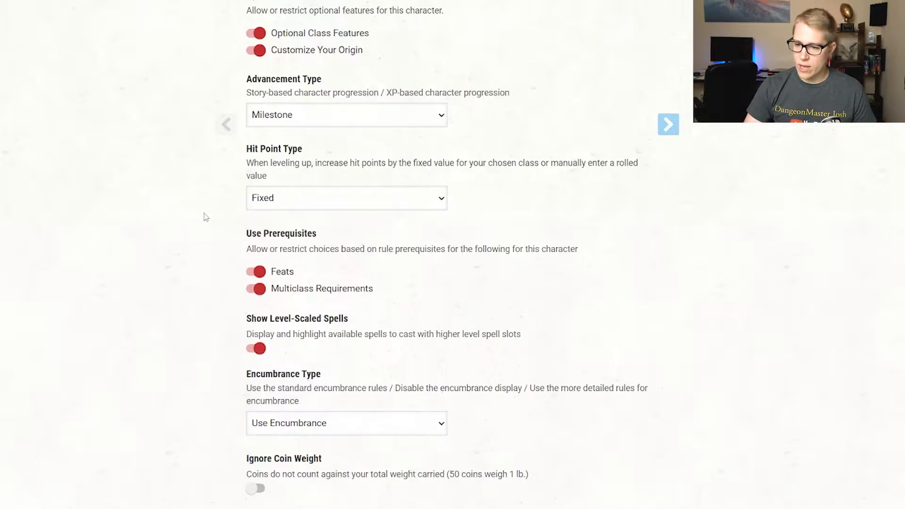
pyautogui.scroll(-4, 204, 217)
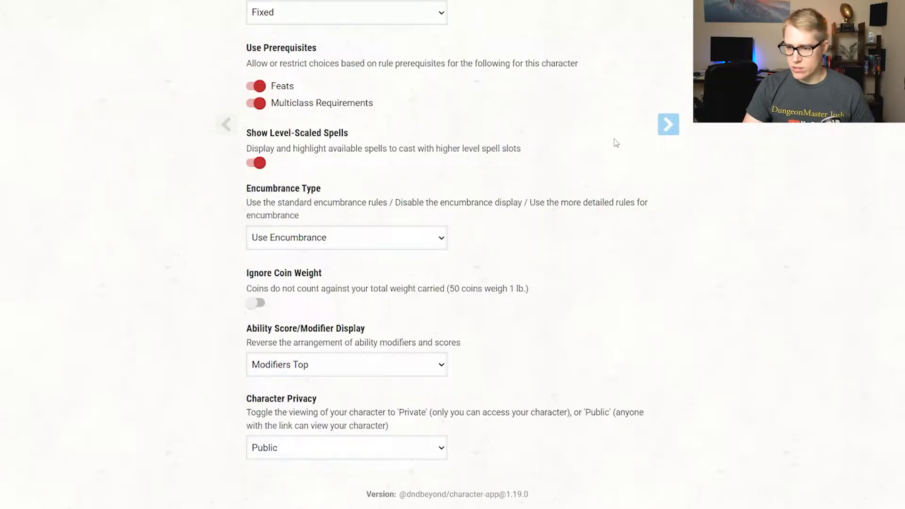
pyautogui.click(668, 124)
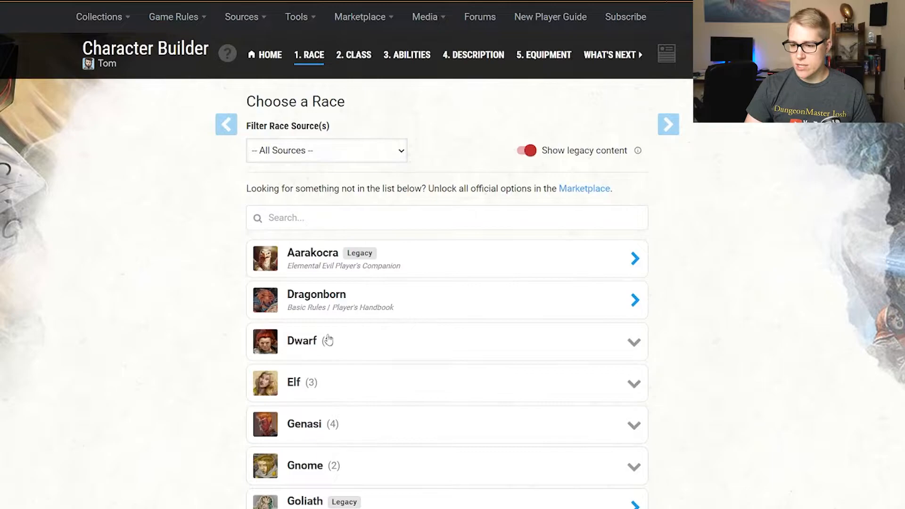
pyautogui.scroll(-6, 262, 285)
pyautogui.scroll(1, 263, 283)
pyautogui.scroll(2, 263, 283)
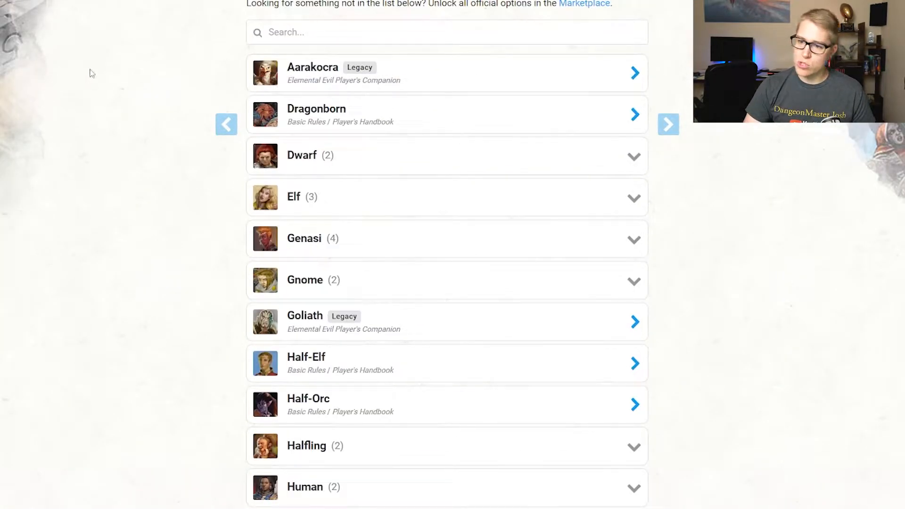
pyautogui.moveTo(354, 69)
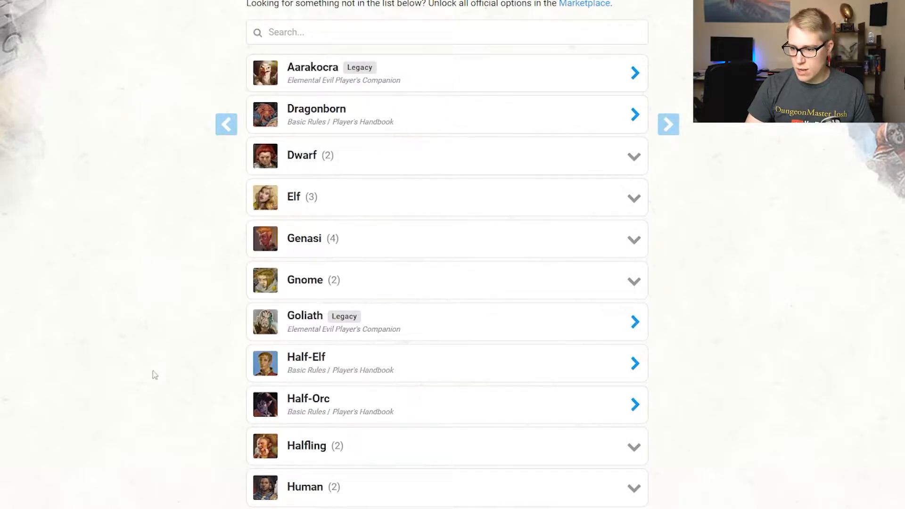
pyautogui.scroll(-3, 448, 402)
pyautogui.click(355, 317)
pyautogui.click(355, 400)
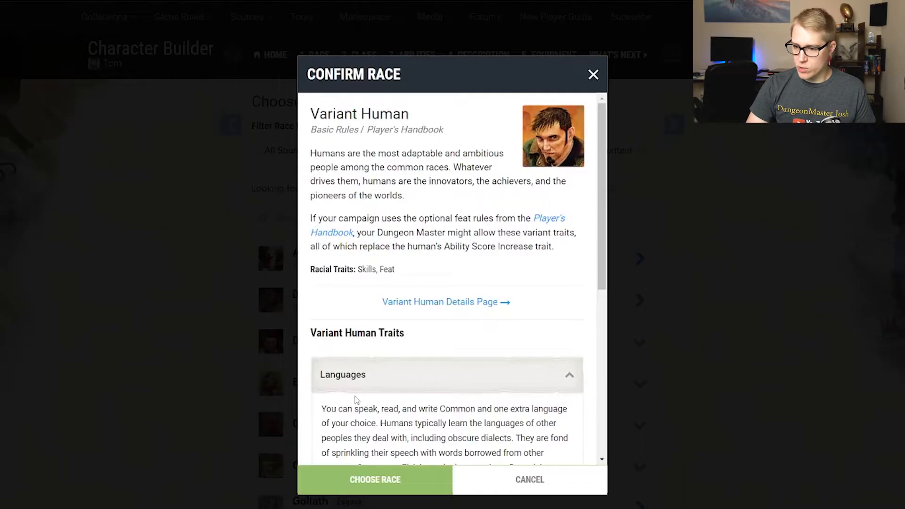
pyautogui.scroll(-5, 456, 380)
pyautogui.scroll(5, 456, 380)
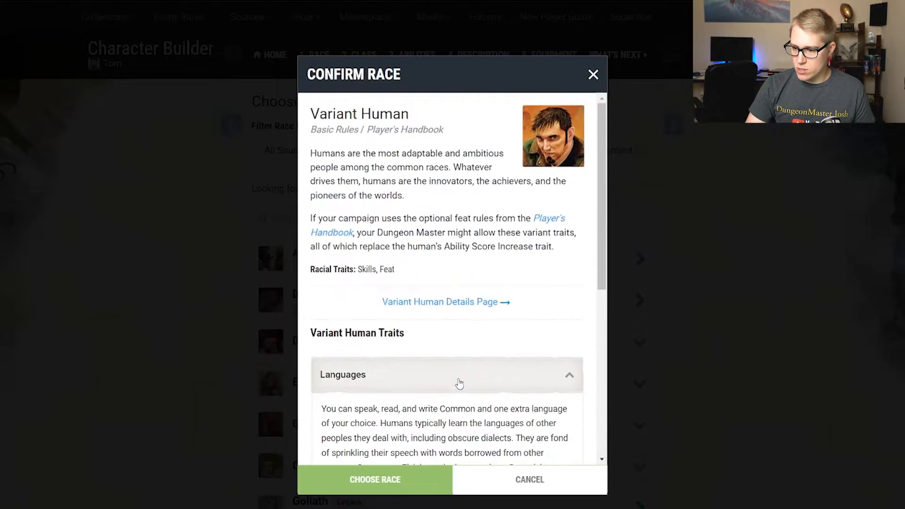
pyautogui.click(375, 480)
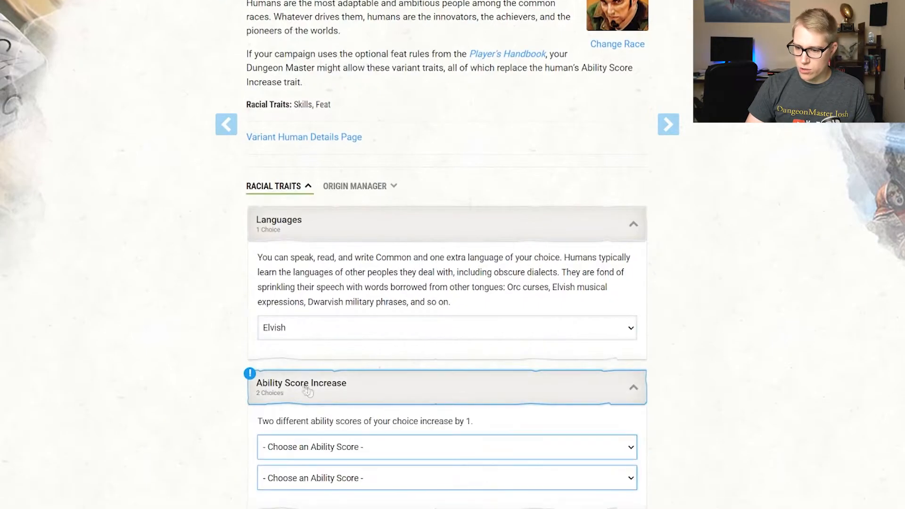
# Set the racial ability score increases to Strength and Constitution, and complete the skill and feat choices.
pyautogui.click(303, 478)
pyautogui.click(304, 508)
pyautogui.scroll(-5, 161, 441)
pyautogui.click(304, 351)
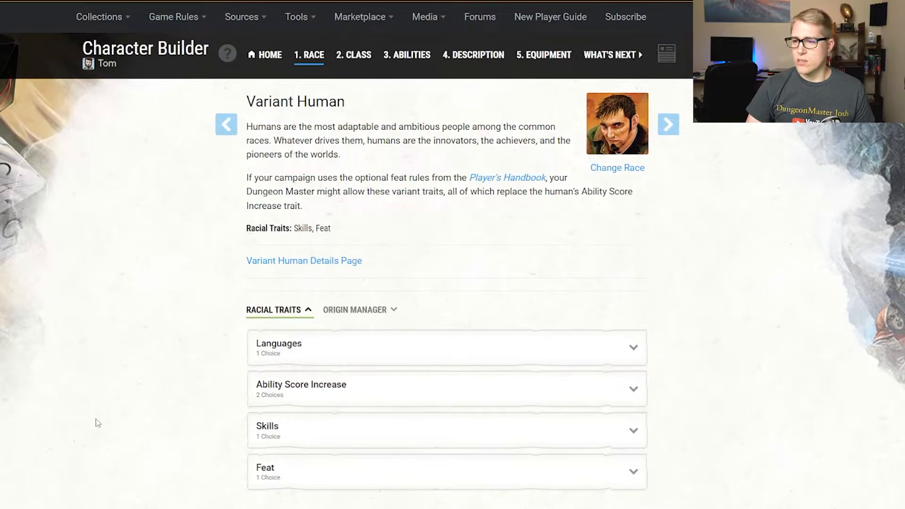
# Add Fighter as the character's class.
pyautogui.click(347, 57)
pyautogui.scroll(-5, 178, 202)
pyautogui.scroll(5, 250, 194)
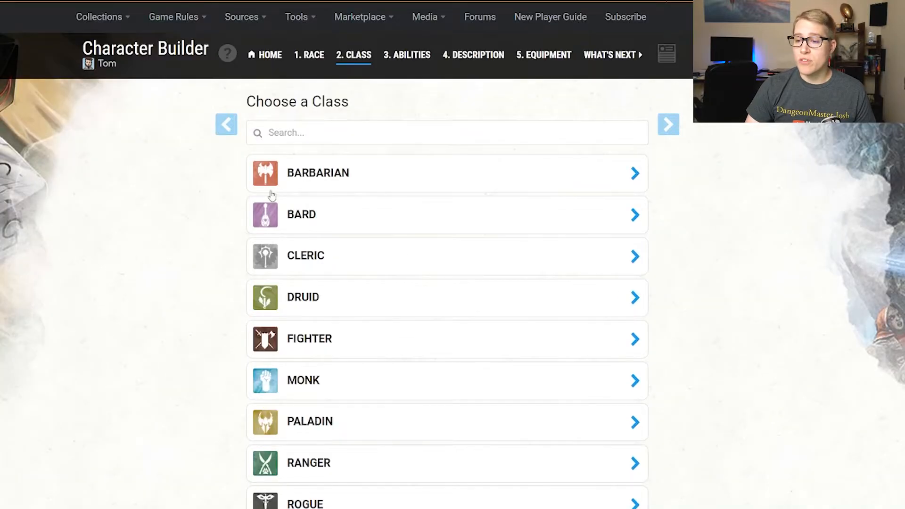
pyautogui.click(375, 337)
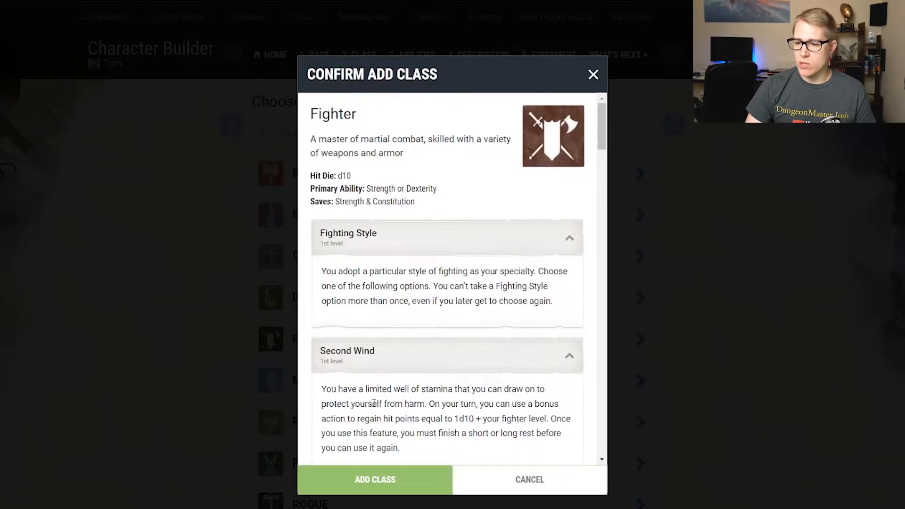
pyautogui.click(376, 479)
# Complete the Fighter's proficiency and fighting style choices, and check the optional feature manager.
pyautogui.click(447, 424)
pyautogui.click(333, 507)
pyautogui.scroll(-1, 333, 452)
pyautogui.click(333, 422)
pyautogui.click(333, 495)
pyautogui.click(333, 455)
pyautogui.scroll(-4, 182, 455)
pyautogui.scroll(4, 182, 454)
pyautogui.click(385, 135)
pyautogui.click(293, 137)
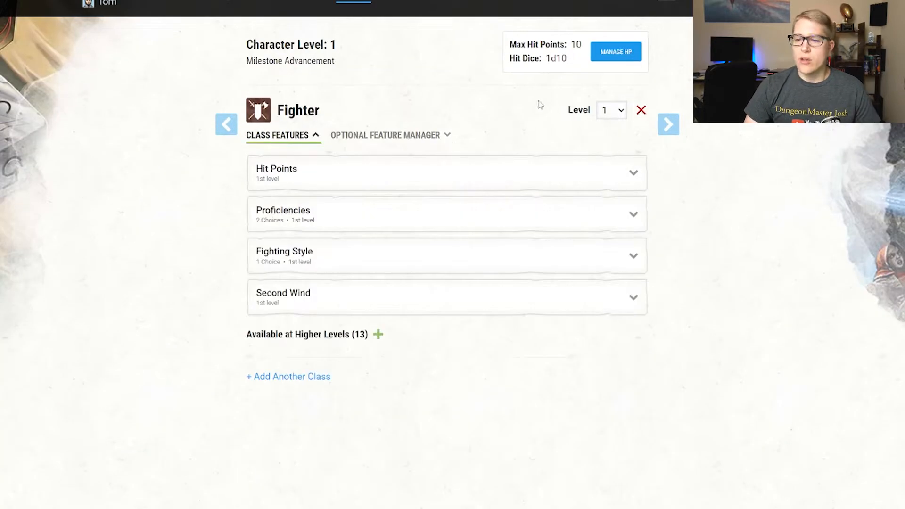
# Try the Fighter class at level 5 and return it to level 1.
pyautogui.click(615, 111)
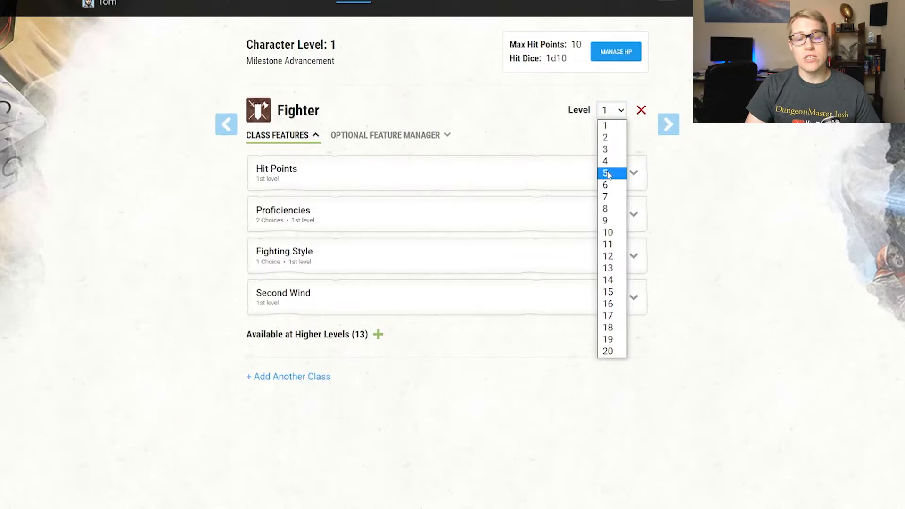
pyautogui.click(608, 174)
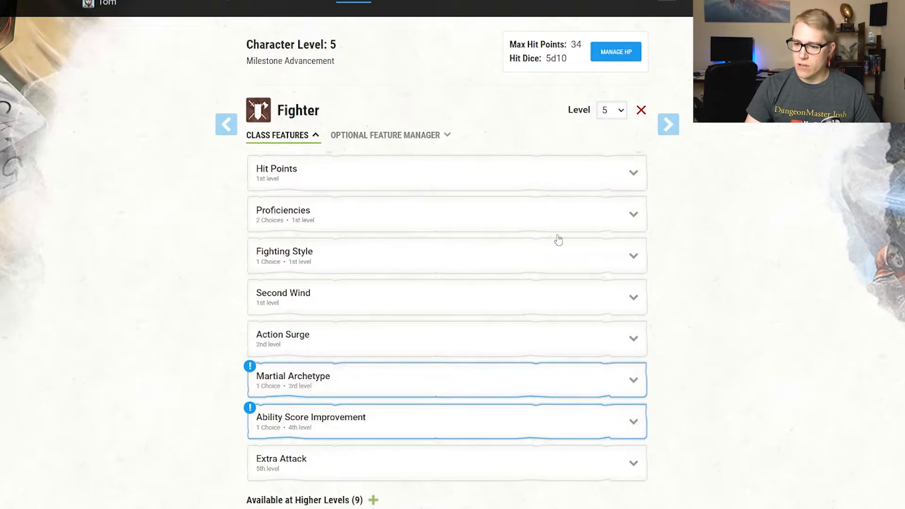
pyautogui.click(611, 110)
pyautogui.click(607, 122)
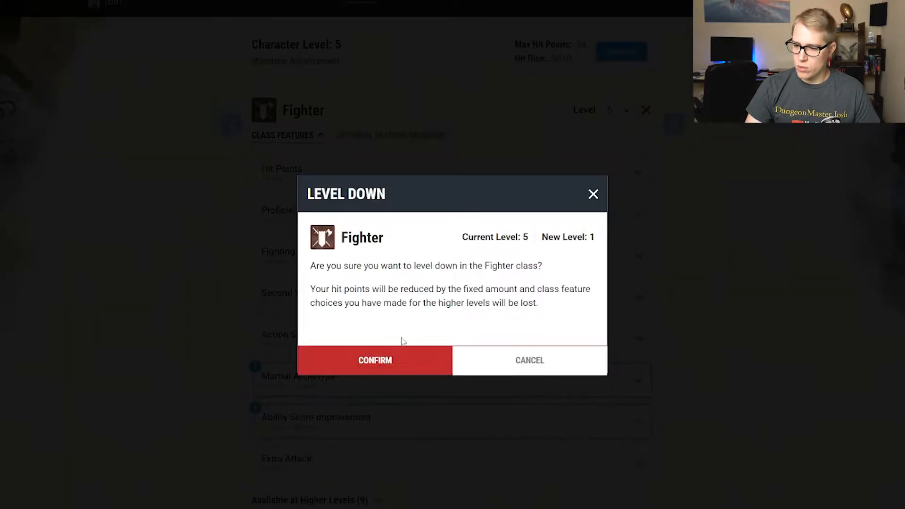
pyautogui.click(376, 362)
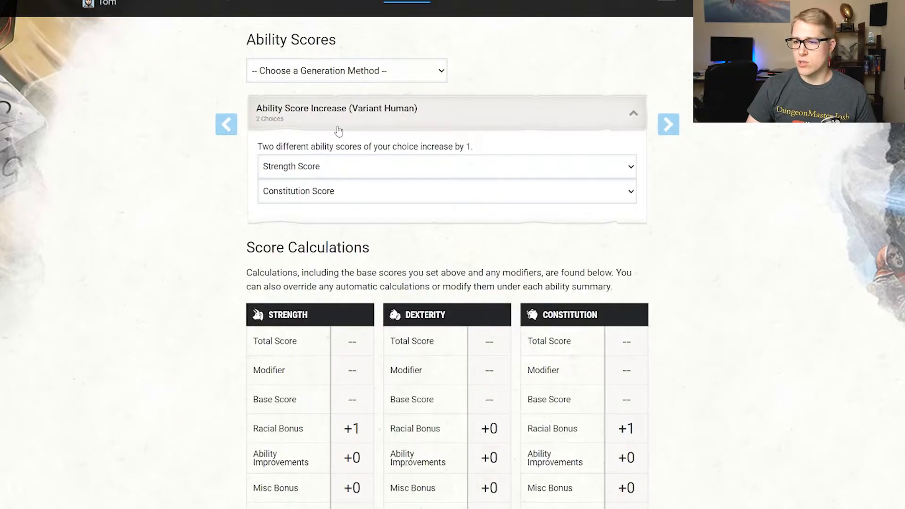
# Set the ability score generation method to Point Buy.
pyautogui.click(339, 128)
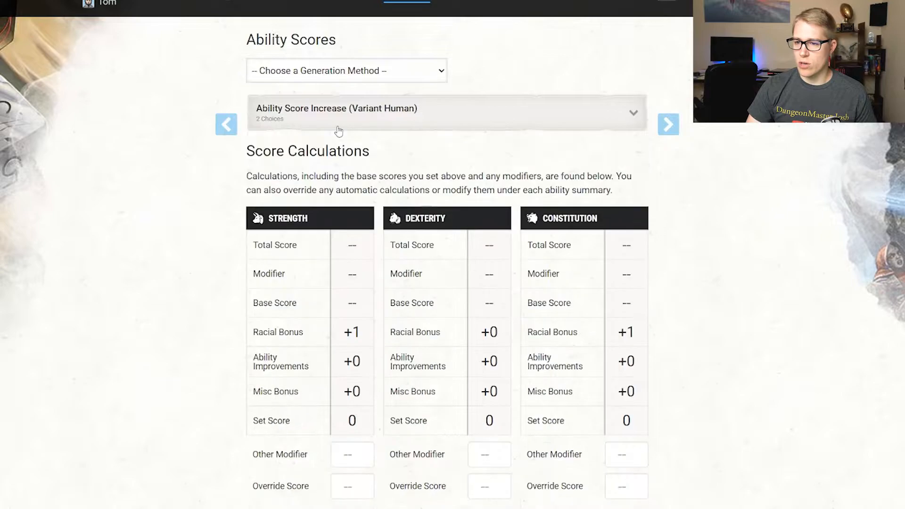
pyautogui.click(310, 66)
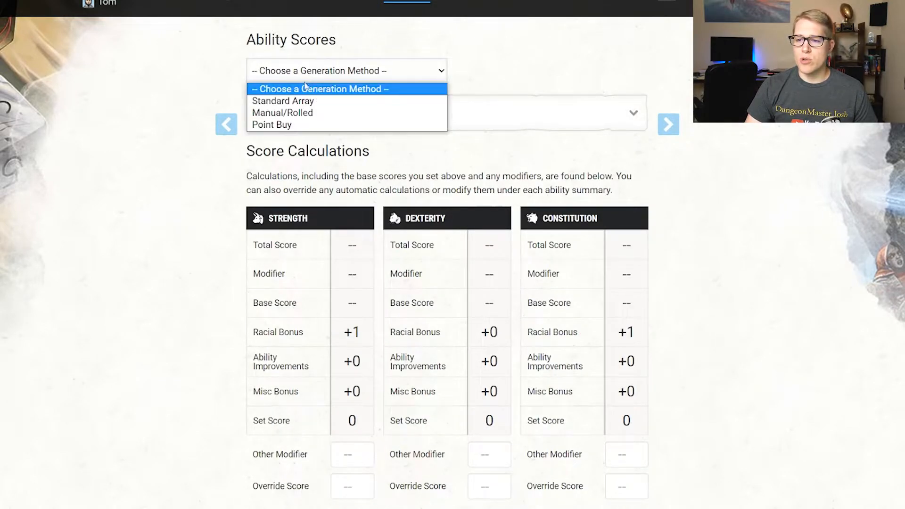
pyautogui.click(307, 125)
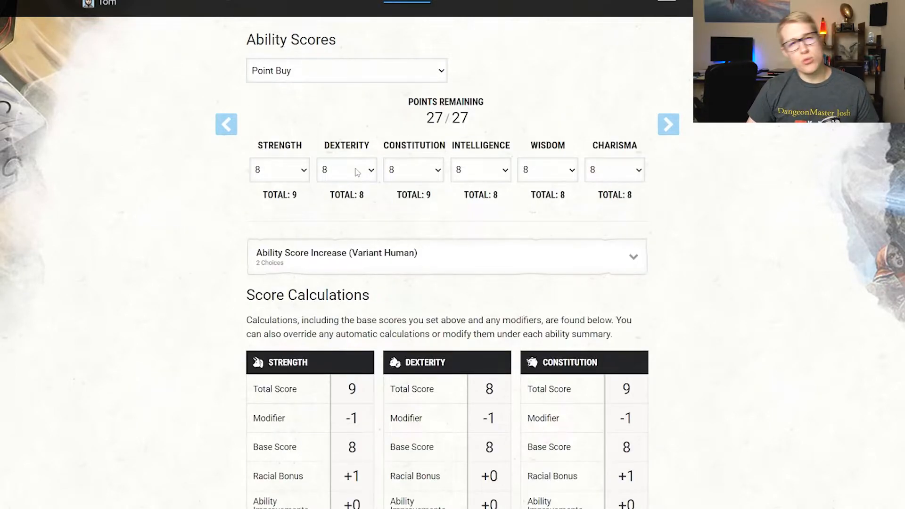
# Set the base scores to Strength 15, Constitution 14, Wisdom 13, Dexterity 12 and Charisma 10.
pyautogui.click(302, 171)
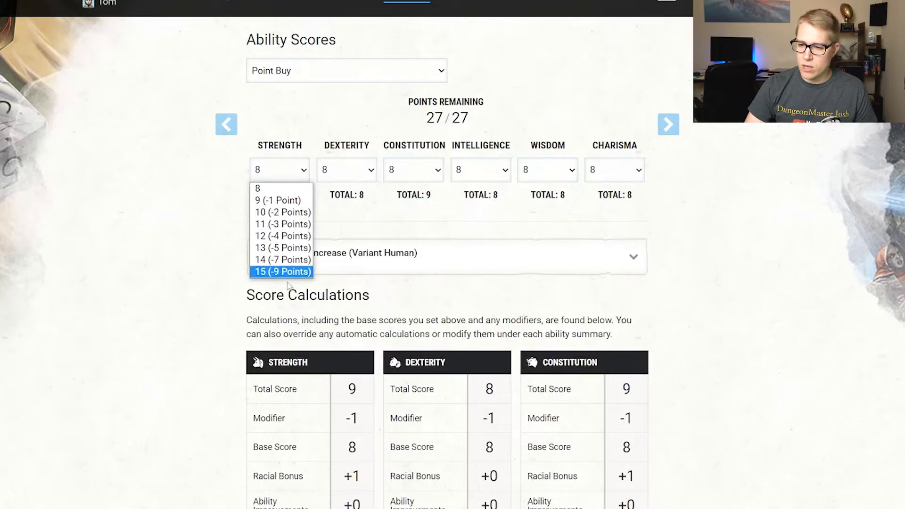
pyautogui.click(302, 271)
pyautogui.click(436, 170)
pyautogui.click(415, 259)
pyautogui.click(571, 171)
pyautogui.click(547, 247)
pyautogui.click(371, 170)
pyautogui.click(346, 236)
pyautogui.click(638, 171)
pyautogui.click(613, 212)
pyautogui.scroll(2, 653, 185)
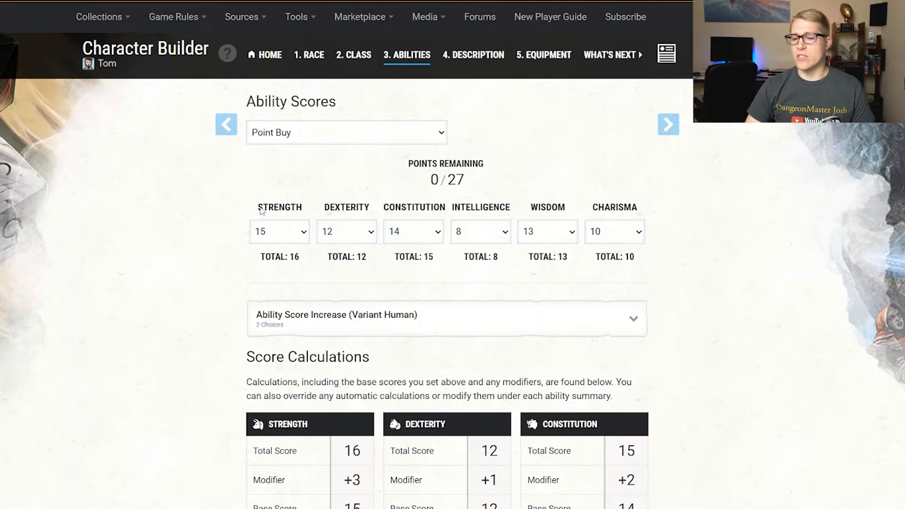
pyautogui.moveTo(260, 208); pyautogui.dragTo(370, 211)
pyautogui.click(377, 207)
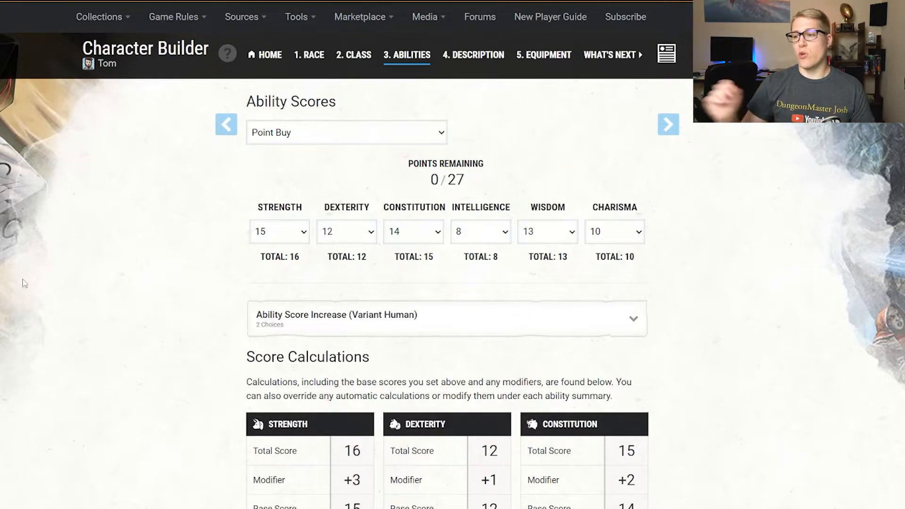
pyautogui.scroll(-10, 667, 293)
pyautogui.scroll(10, 667, 294)
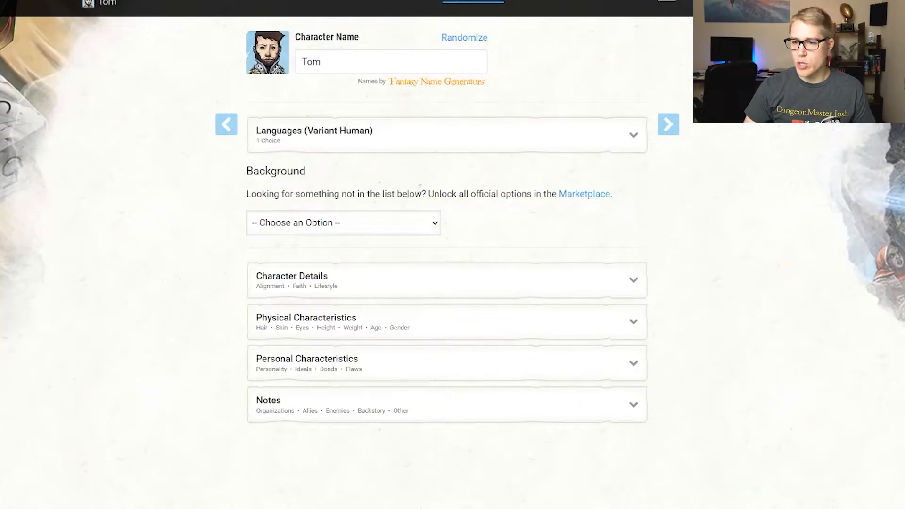
# Set the character's background to Soldier with Stealth and Medicine as its skill proficiencies.
pyautogui.click(404, 227)
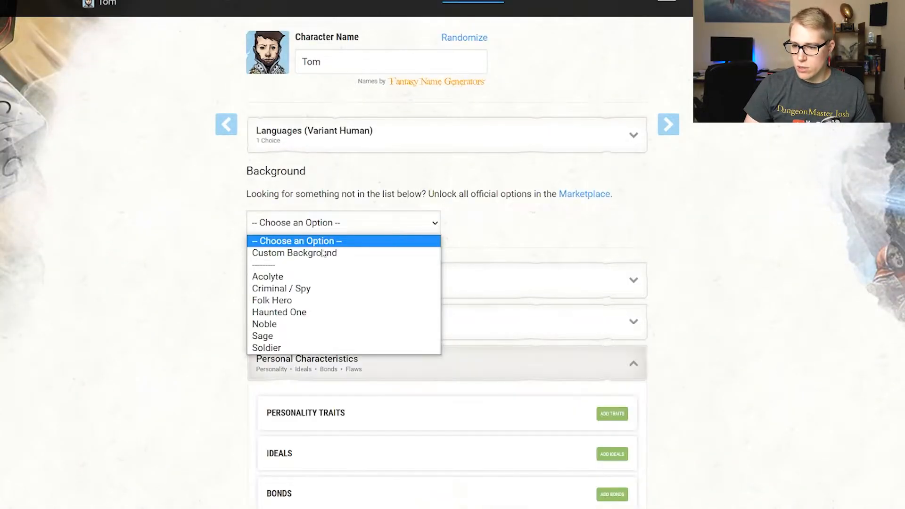
pyautogui.click(299, 347)
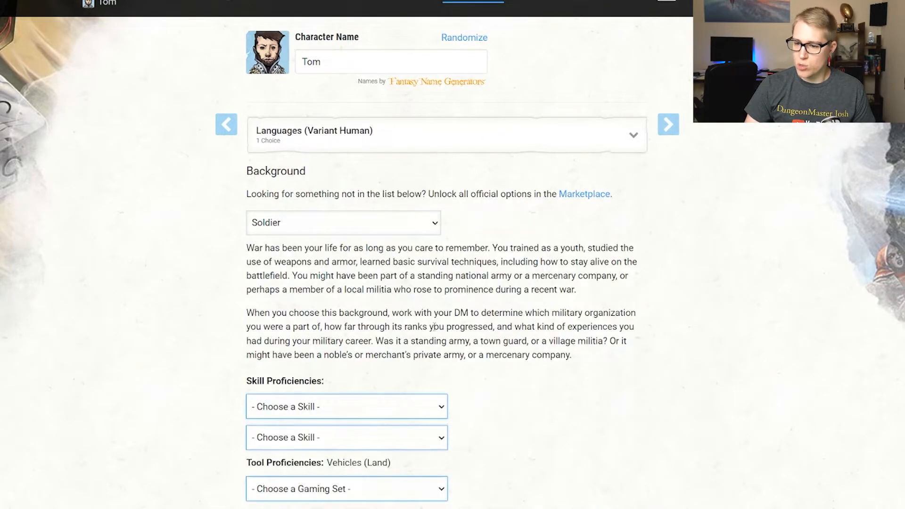
pyautogui.click(327, 408)
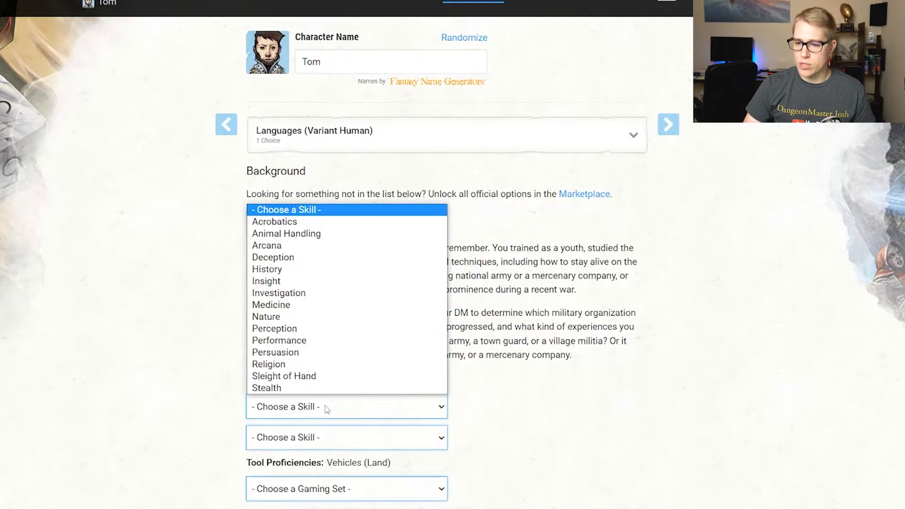
pyautogui.click(297, 386)
pyautogui.click(308, 437)
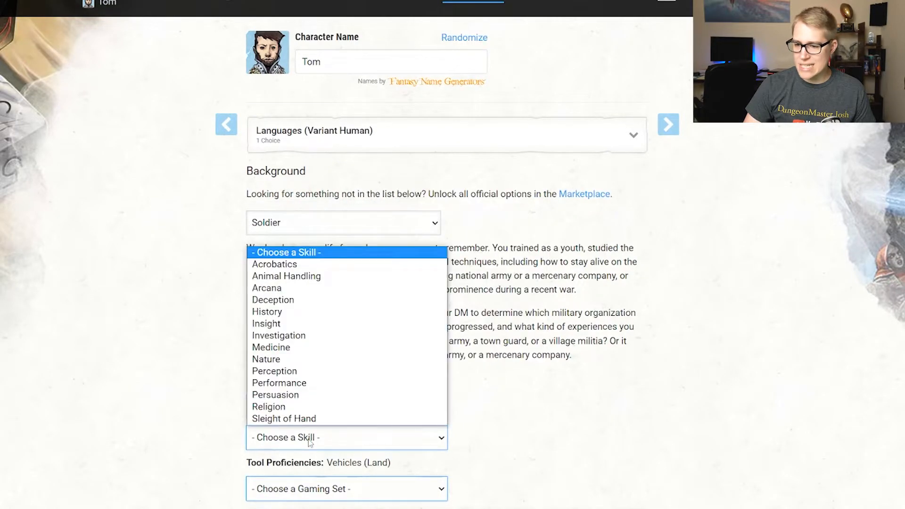
pyautogui.click(271, 347)
# Choose Playing Card Set as the Soldier background's gaming set proficiency.
pyautogui.scroll(-3, 521, 415)
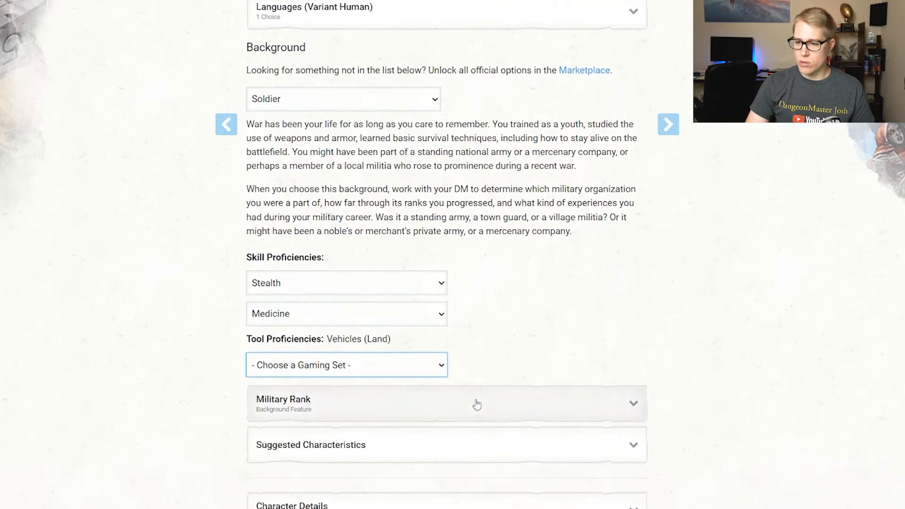
pyautogui.click(386, 365)
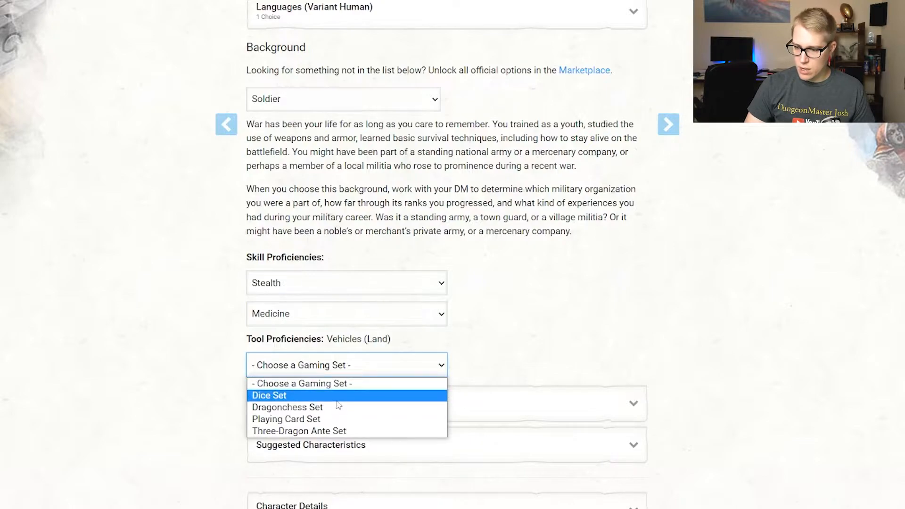
pyautogui.click(331, 418)
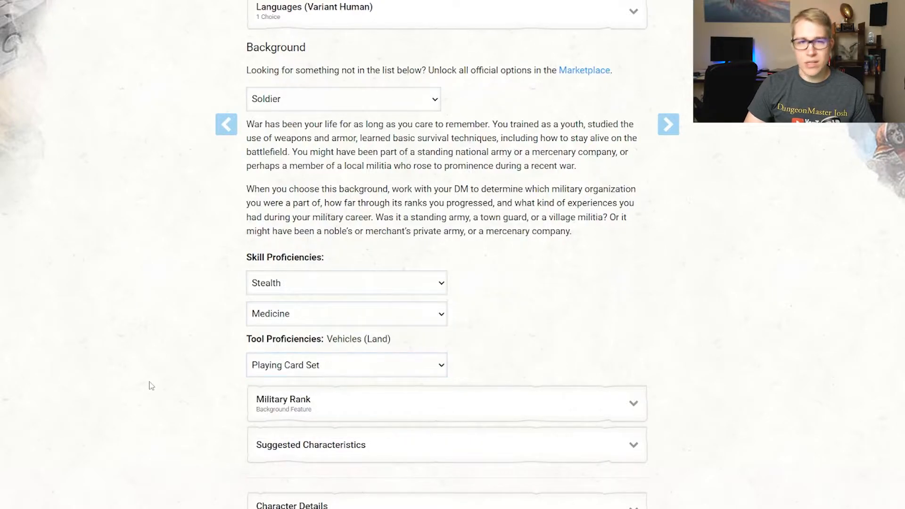
pyautogui.scroll(-4, 169, 377)
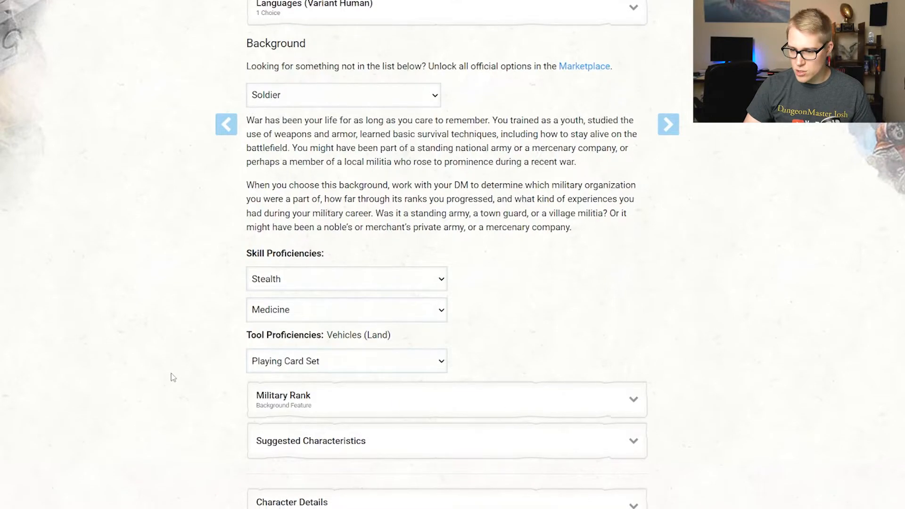
# Set the character's alignment to Neutral in the character details.
pyautogui.click(363, 411)
pyautogui.scroll(-5, 542, 377)
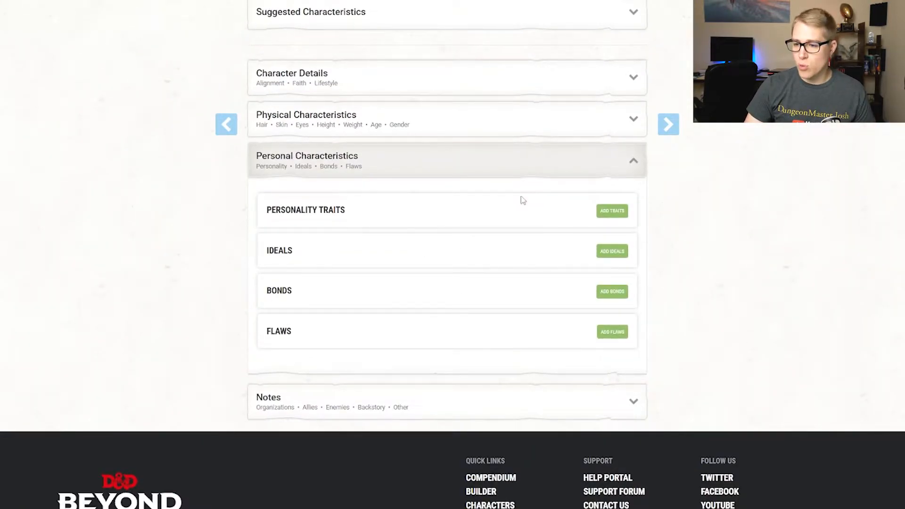
pyautogui.click(523, 165)
pyautogui.click(356, 266)
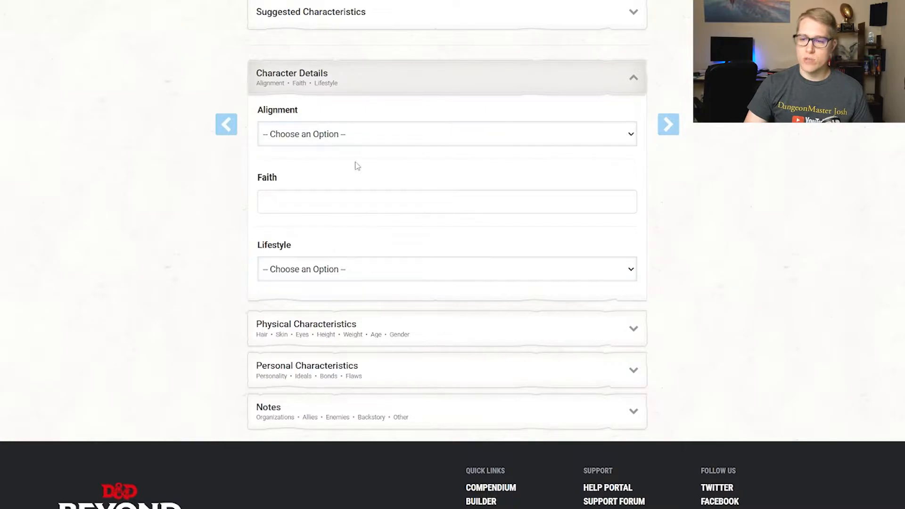
pyautogui.click(344, 134)
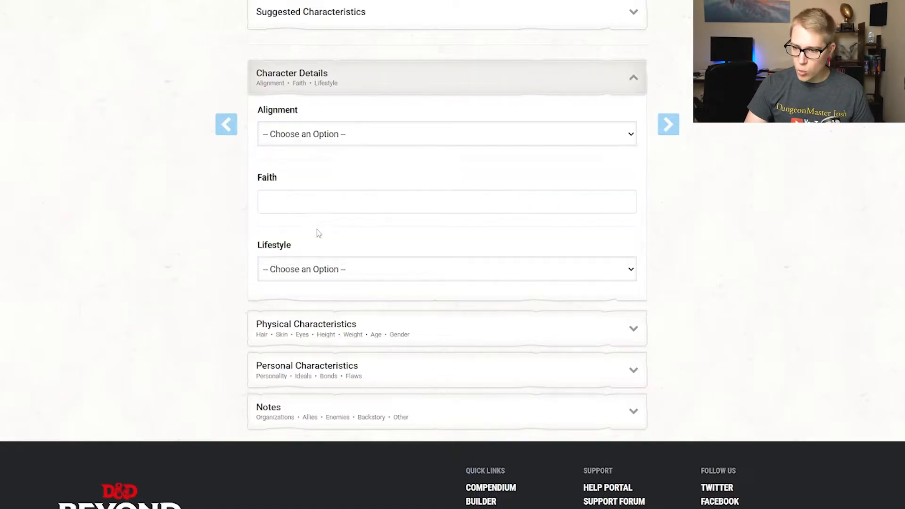
pyautogui.click(317, 231)
pyautogui.click(296, 232)
pyautogui.click(187, 247)
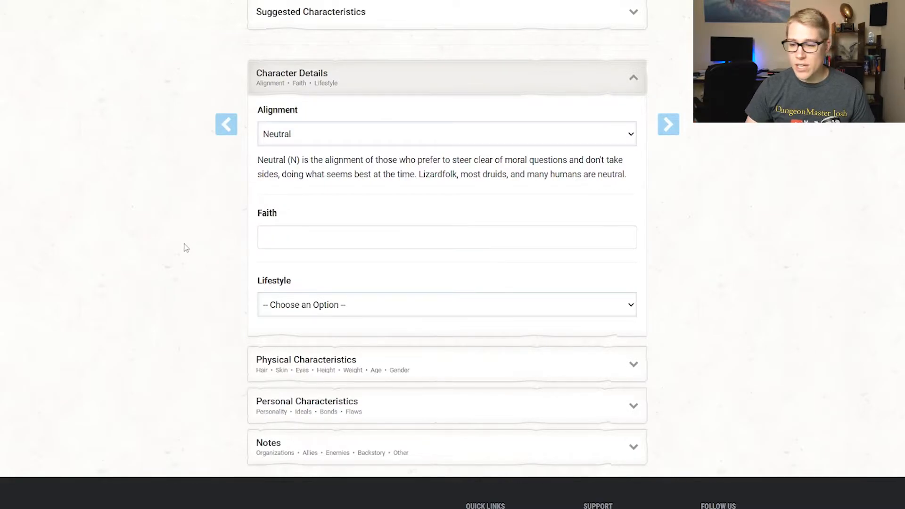
# Set the character's lifestyle to Modest (1GP).
pyautogui.click(341, 304)
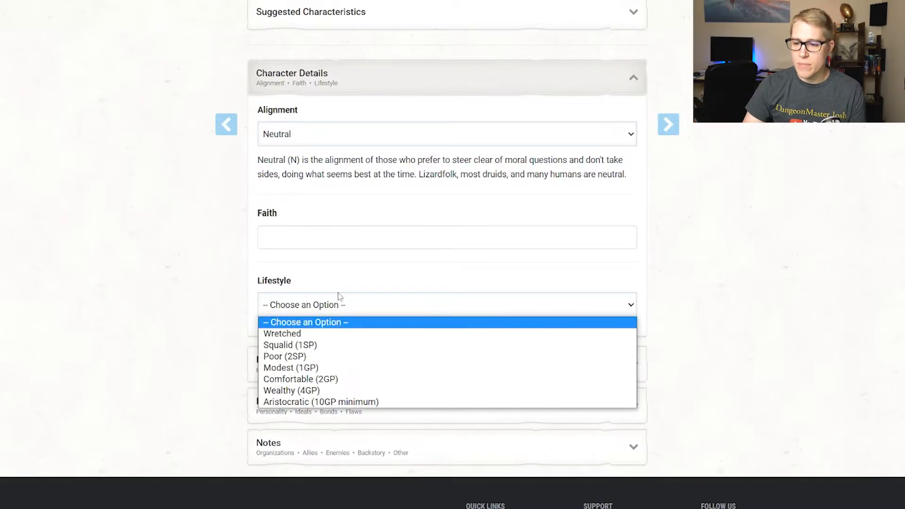
pyautogui.click(320, 368)
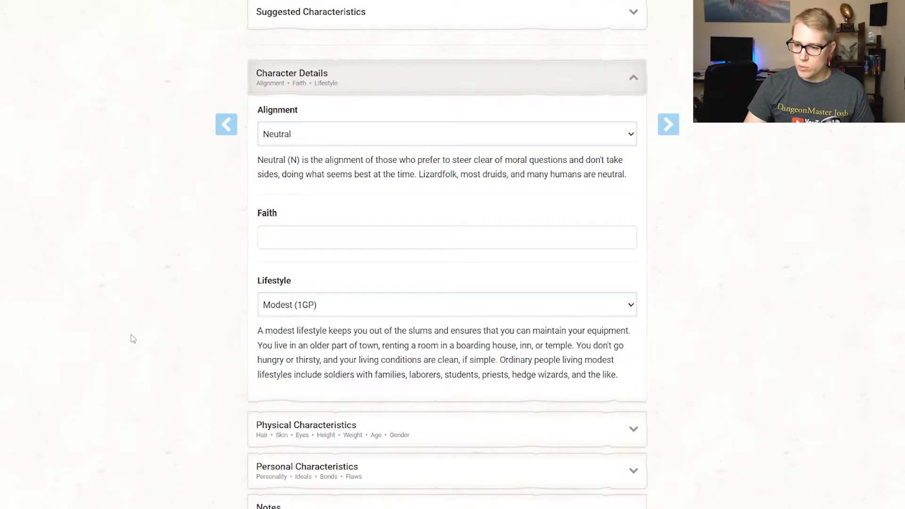
pyautogui.scroll(-3, 344, 167)
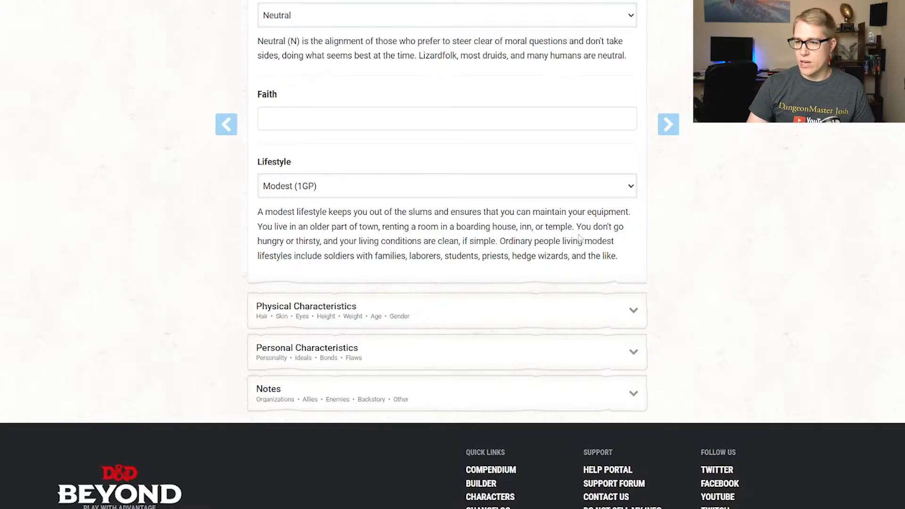
# Choose equipment rather than gold as the starting option and pick chain mail from the Fighter starting equipment.
pyautogui.scroll(20, 785, 204)
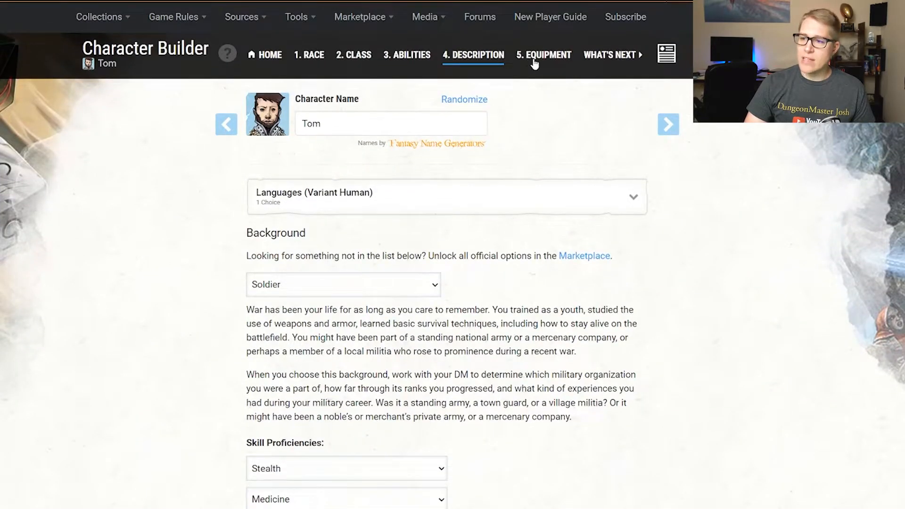
pyautogui.click(528, 64)
pyautogui.click(421, 175)
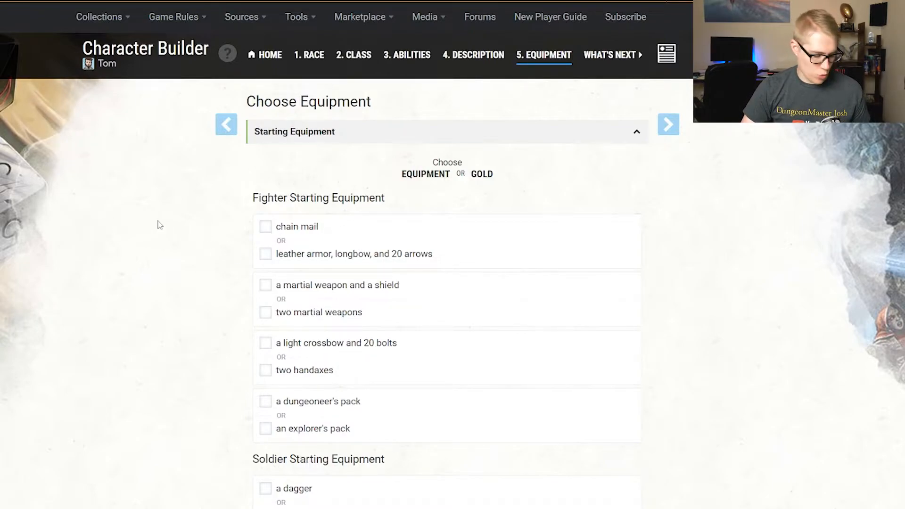
pyautogui.click(265, 226)
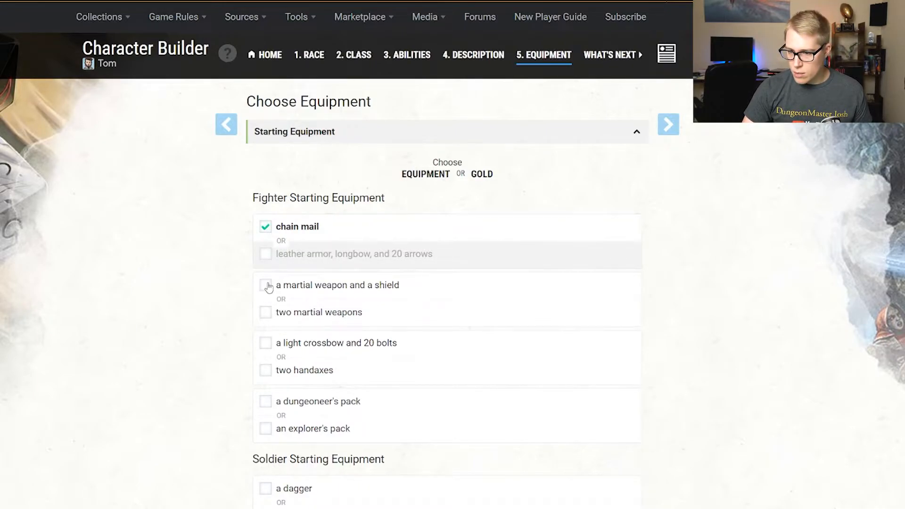
# Pick two martial weapons as Fighter starting equipment, choosing Greatsword and Shortsword.
pyautogui.click(266, 313)
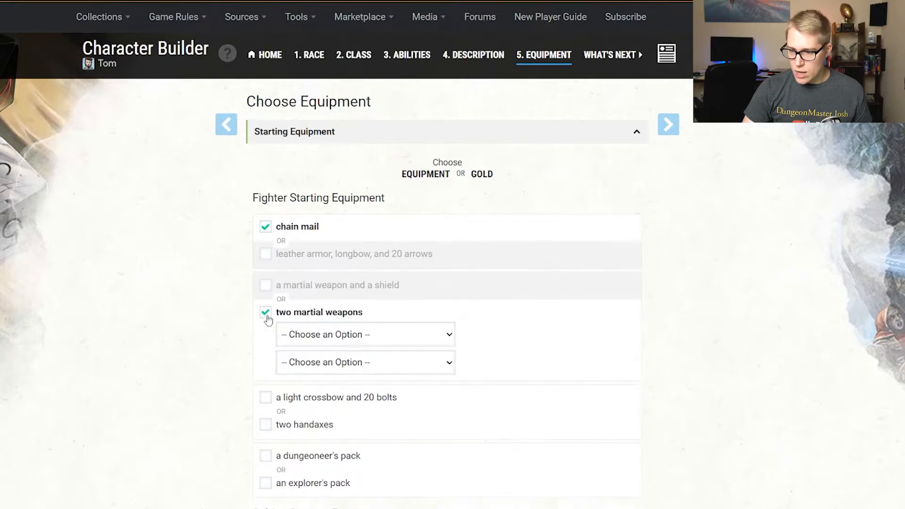
pyautogui.click(319, 335)
pyautogui.click(306, 435)
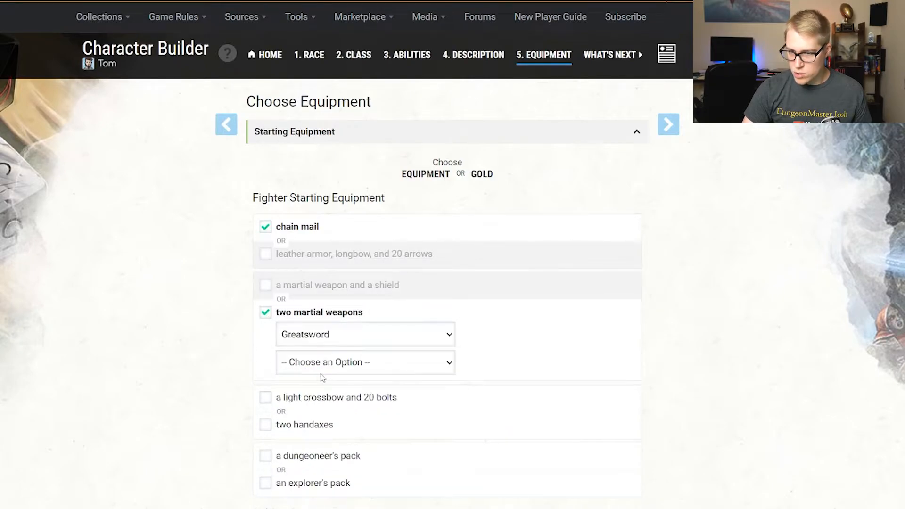
pyautogui.click(330, 371)
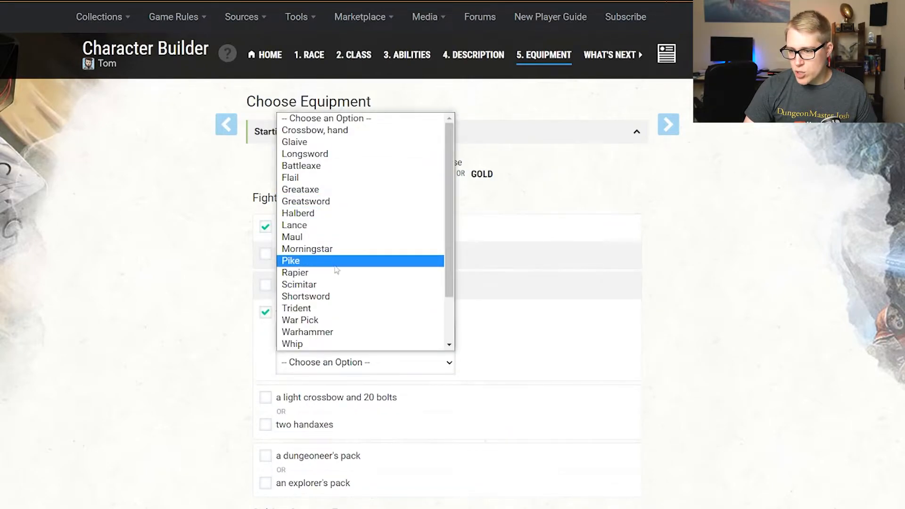
pyautogui.click(329, 296)
# Pick the light crossbow with 20 bolts and the dungeoneer's pack from the Fighter starting equipment.
pyautogui.scroll(-3, 269, 271)
pyautogui.click(265, 274)
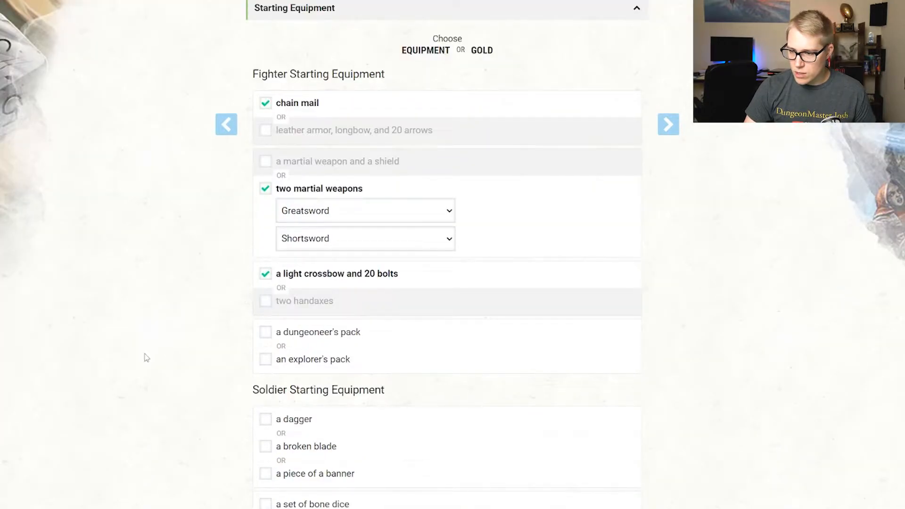
pyautogui.scroll(-3, 186, 299)
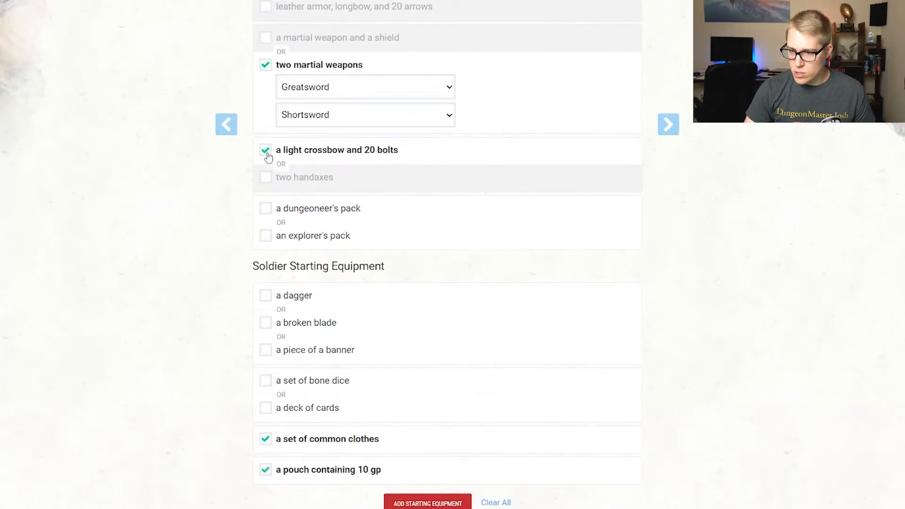
pyautogui.click(266, 209)
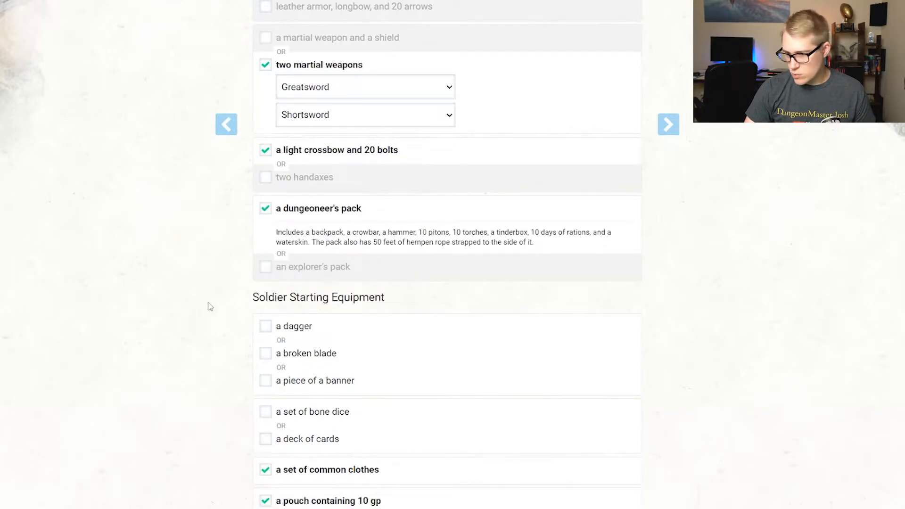
pyautogui.click(357, 266)
pyautogui.click(266, 209)
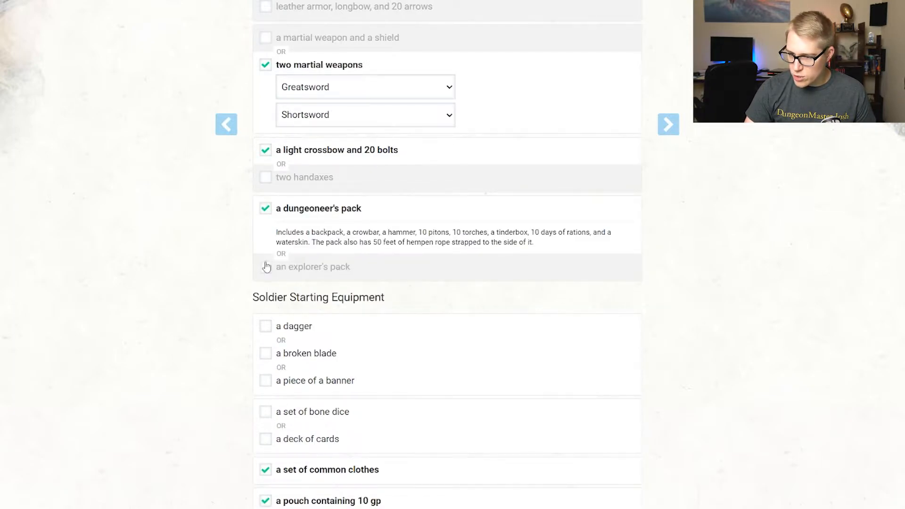
pyautogui.click(267, 267)
pyautogui.click(266, 208)
pyautogui.scroll(-3, 207, 299)
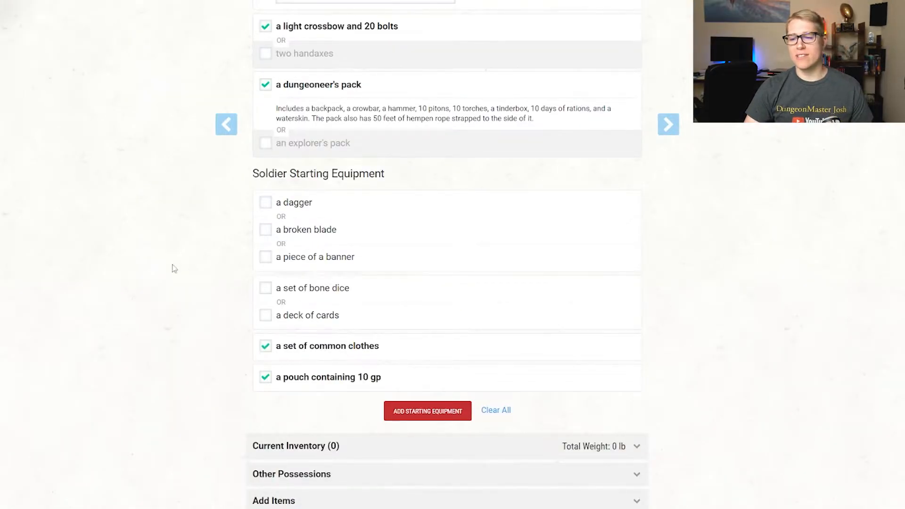
# Pick a dagger and a deck of cards as Soldier starting equipment and add all the starting equipment to the character.
pyautogui.click(266, 203)
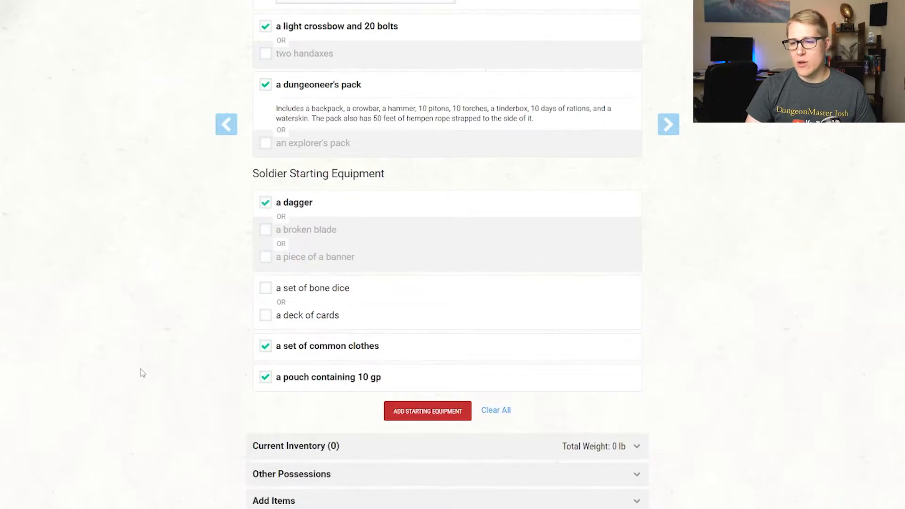
pyautogui.click(265, 318)
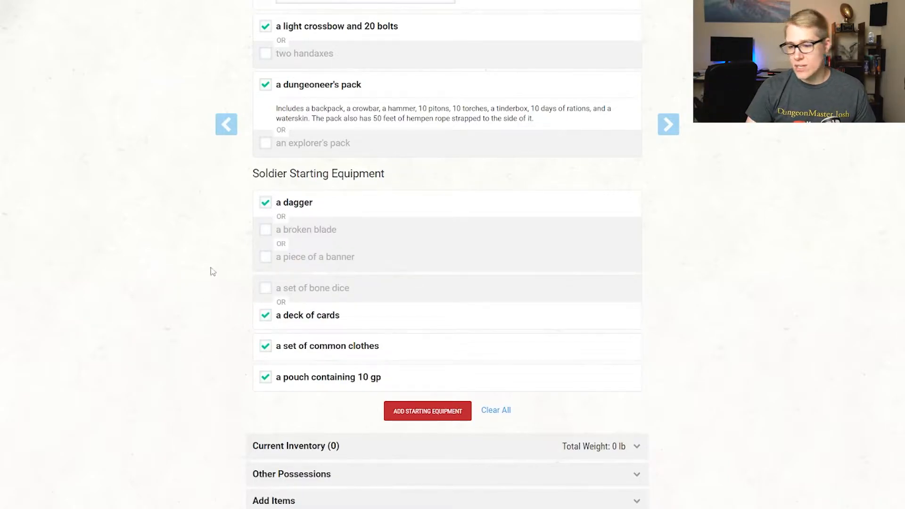
pyautogui.scroll(-3, 192, 277)
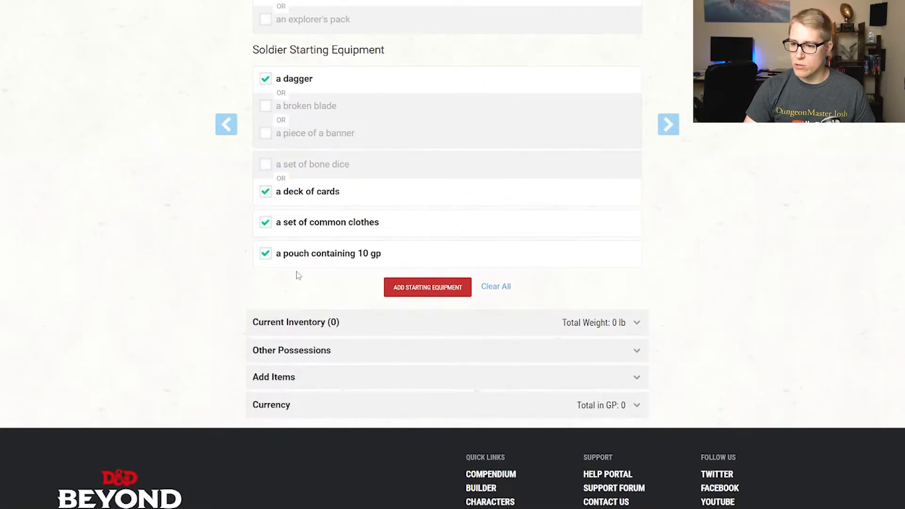
pyautogui.click(414, 287)
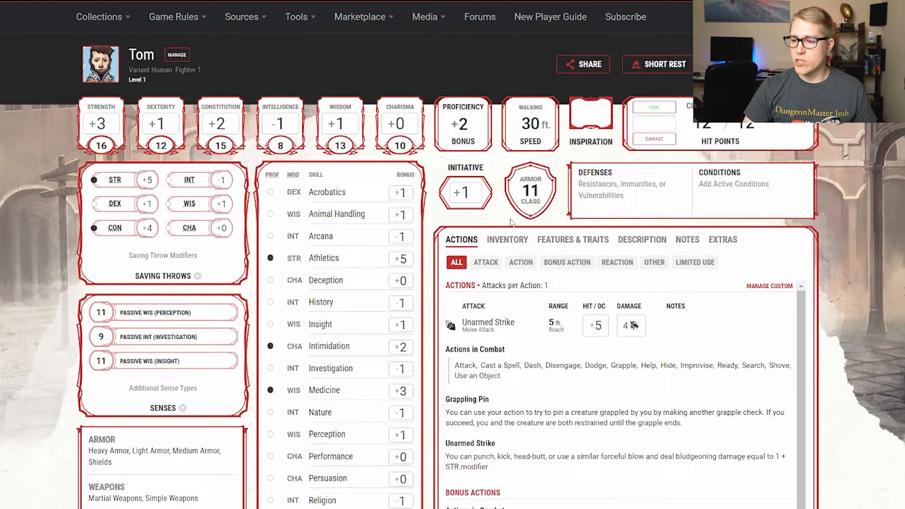
# Equip the chain mail, greatsword, shortsword, light crossbow and crossbow bolts in the character sheet's inventory.
pyautogui.click(501, 240)
pyautogui.scroll(-3, 558, 372)
pyautogui.scroll(3, 558, 372)
pyautogui.scroll(-1, 557, 372)
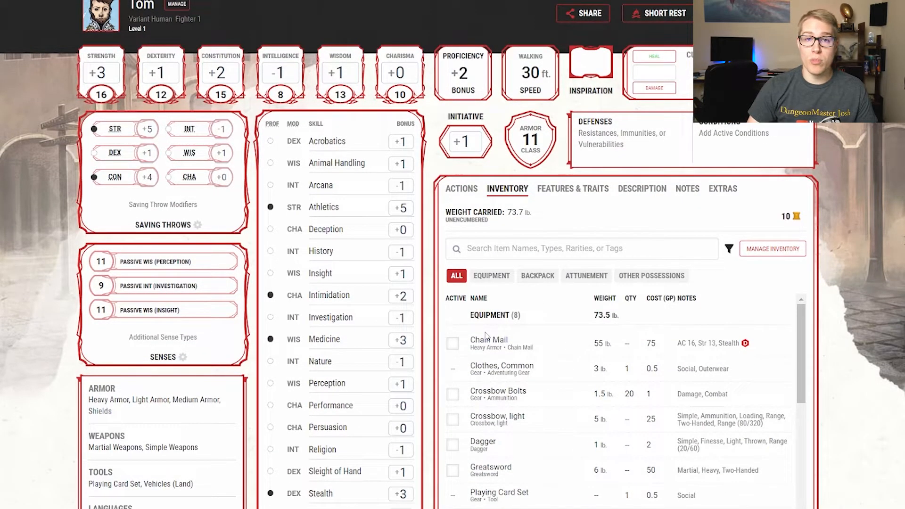
pyautogui.click(453, 343)
pyautogui.click(452, 470)
pyautogui.click(453, 419)
pyautogui.click(452, 394)
pyautogui.scroll(-5, 491, 410)
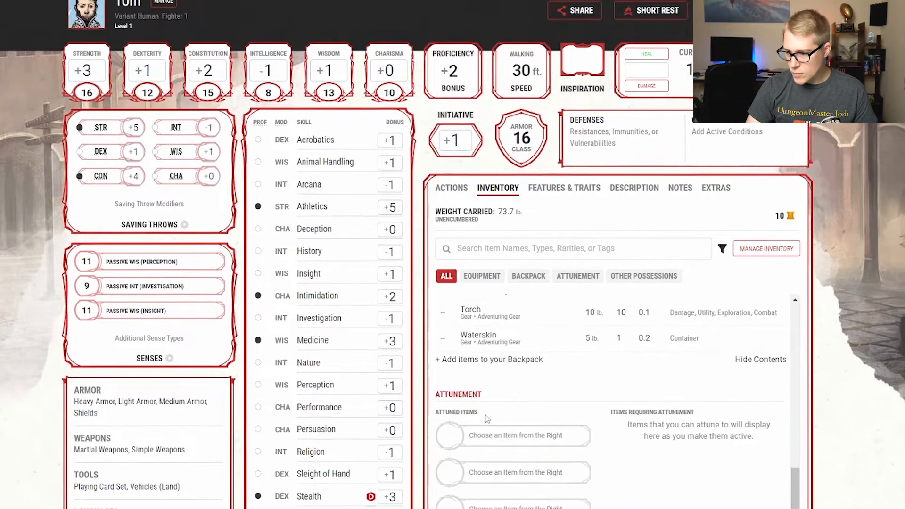
pyautogui.scroll(5, 639, 423)
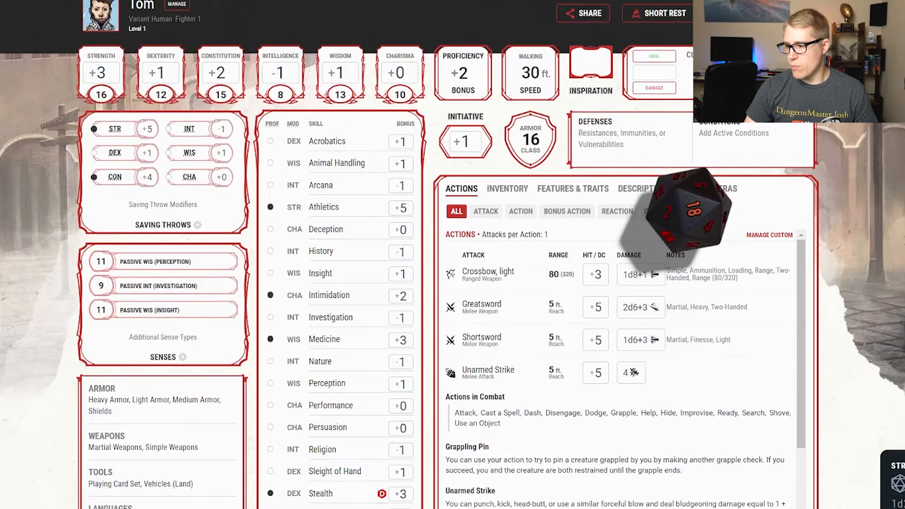
# View the saving throw and senses details on the character sheet and close the details.
pyautogui.click(121, 262)
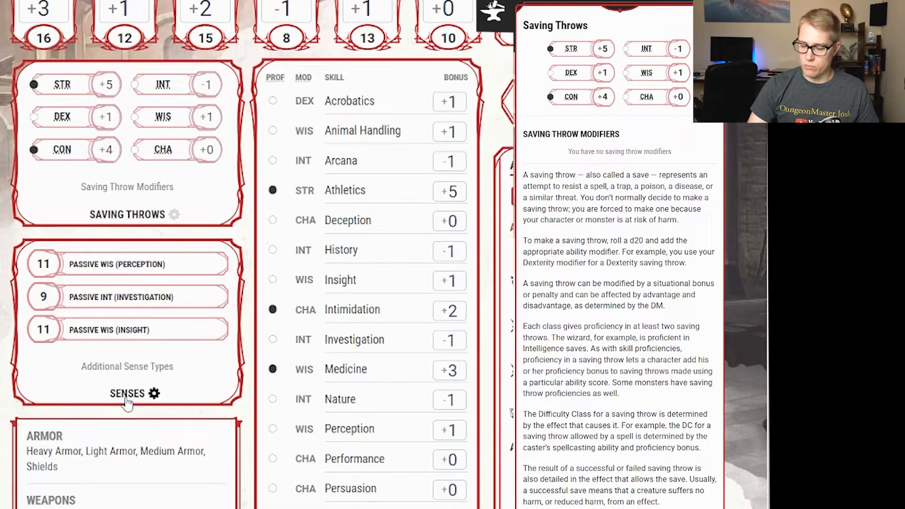
pyautogui.click(172, 325)
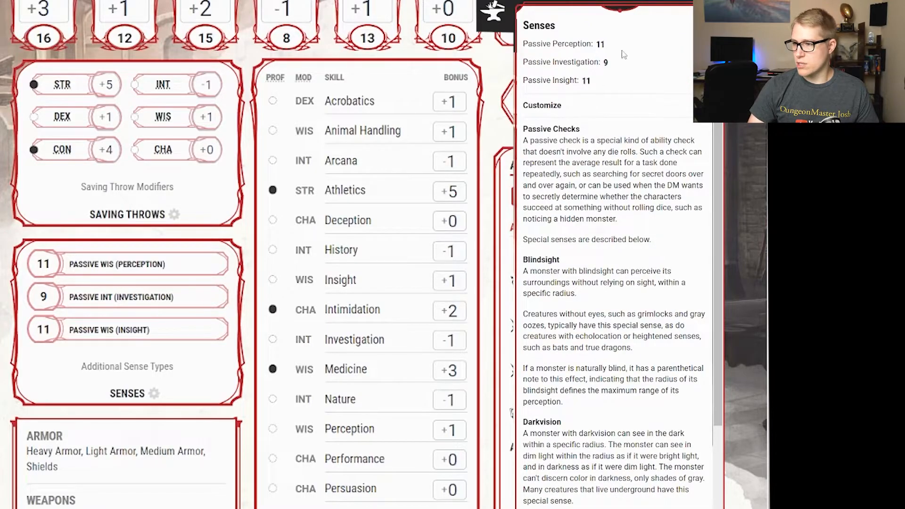
pyautogui.click(532, 3)
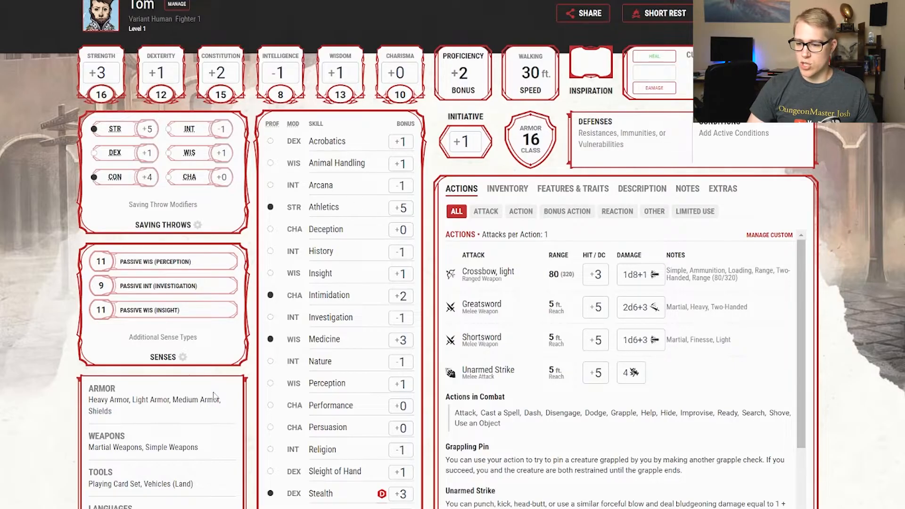
# Roll the character's Stealth check twice and clear the roll results.
pyautogui.click(401, 493)
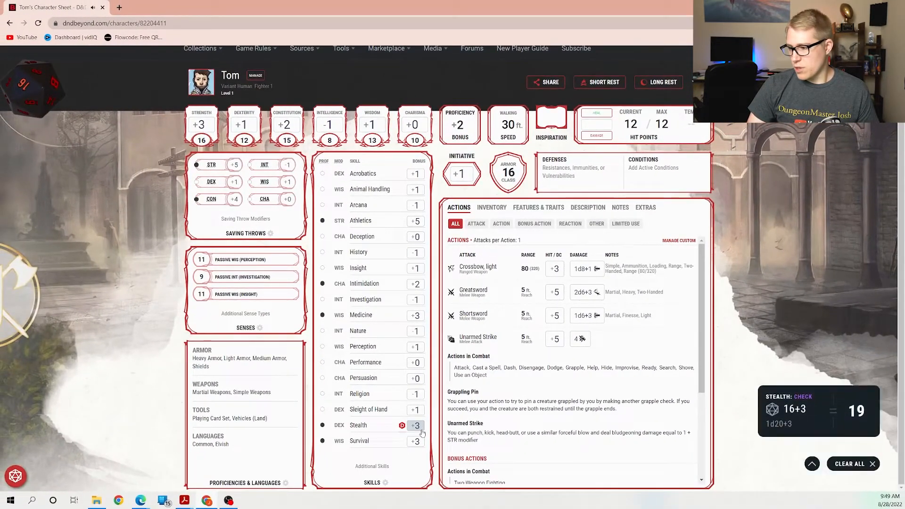
pyautogui.click(419, 429)
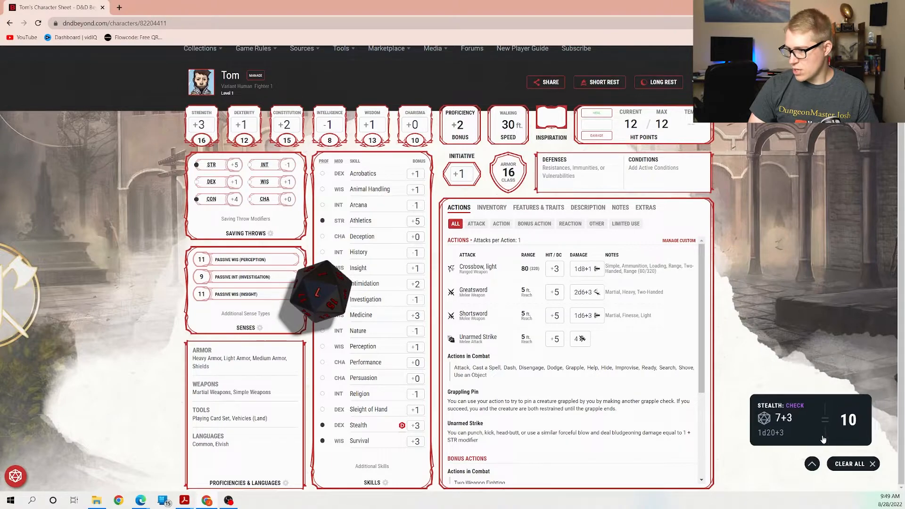
pyautogui.click(830, 463)
# Examine the Stealth skill's details for the source of its disadvantage.
pyautogui.click(402, 426)
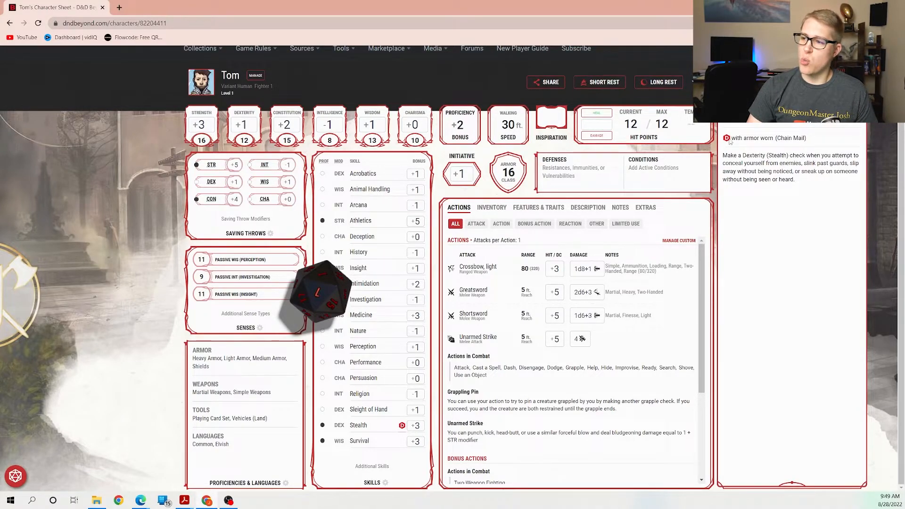
pyautogui.moveTo(730, 138); pyautogui.dragTo(804, 141)
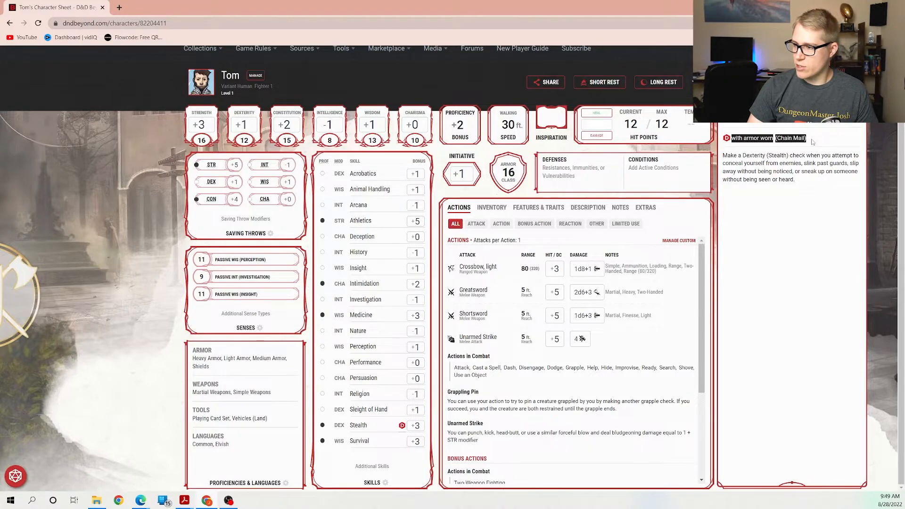
pyautogui.click(751, 248)
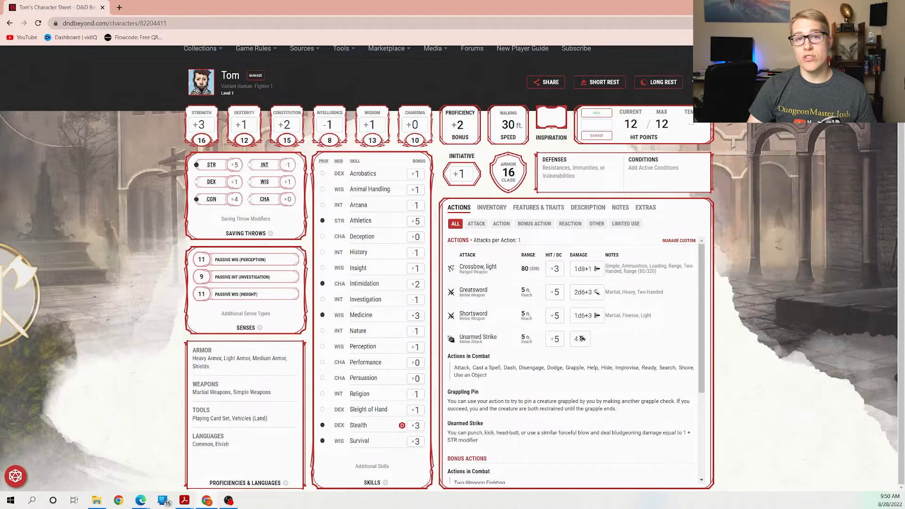
# View the character's defenses and the list of conditions that can be activated.
pyautogui.click(567, 174)
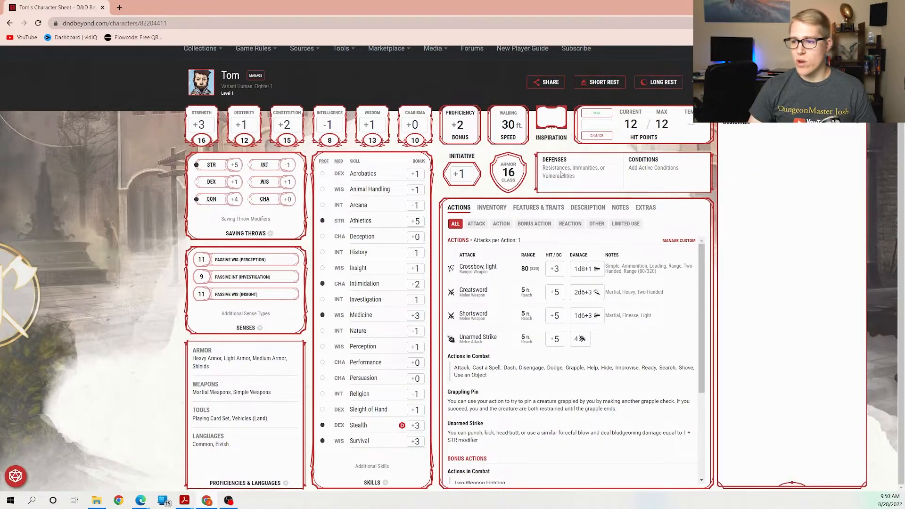
pyautogui.click(656, 175)
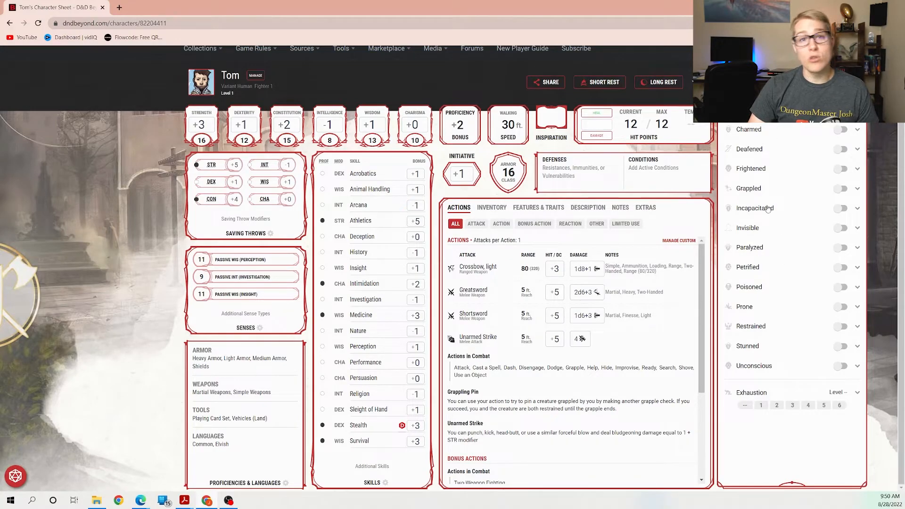
# Apply 2 points of damage to the character's hit points and heal the character by 5.
pyautogui.click(840, 149)
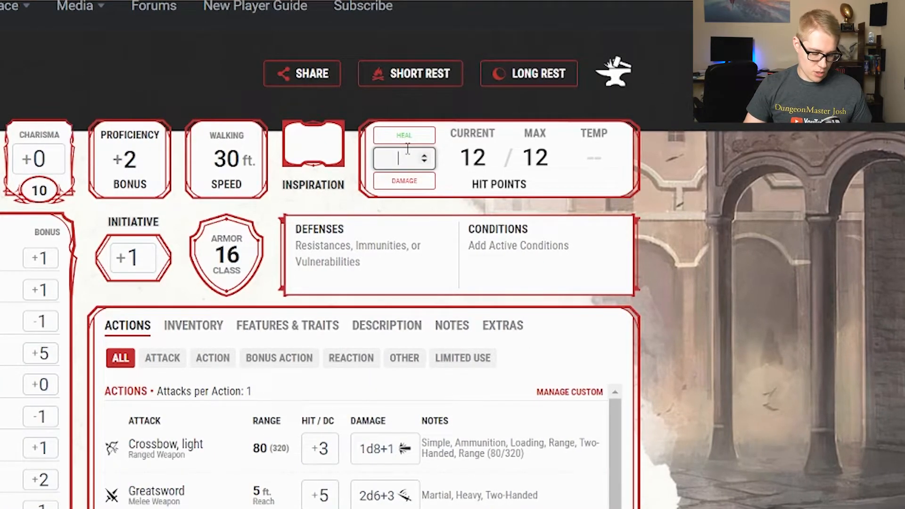
pyautogui.write('2')
pyautogui.click(407, 181)
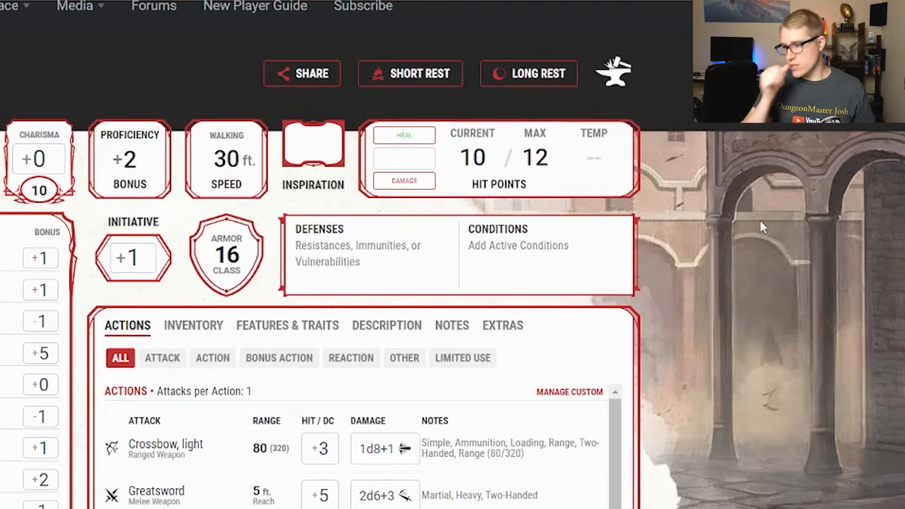
pyautogui.click(389, 158)
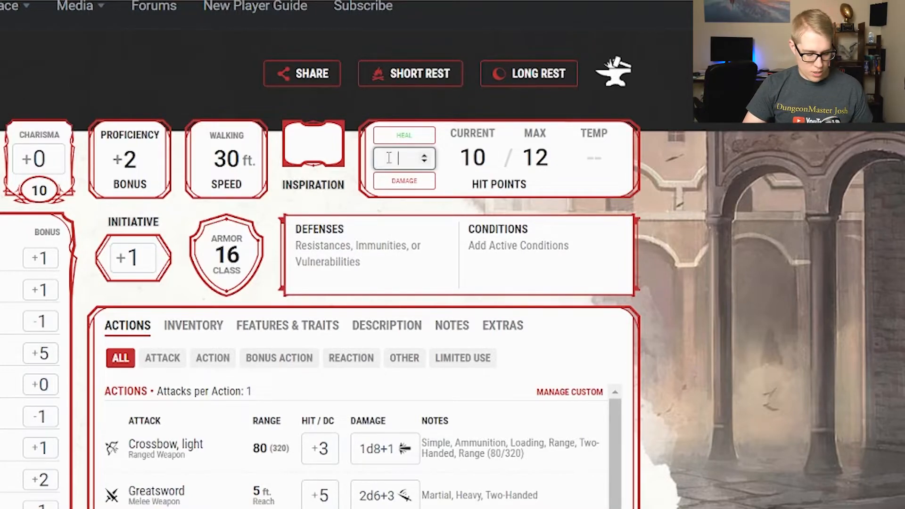
pyautogui.write('5')
pyautogui.click(405, 135)
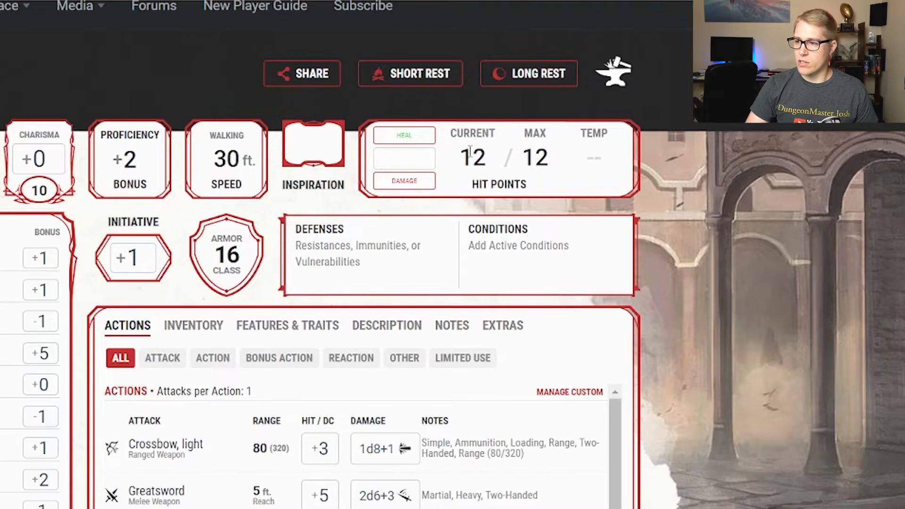
# Look through the full list of the character's actions, from weapon attacks to bonus actions and reactions.
pyautogui.click(547, 160)
pyautogui.click(638, 325)
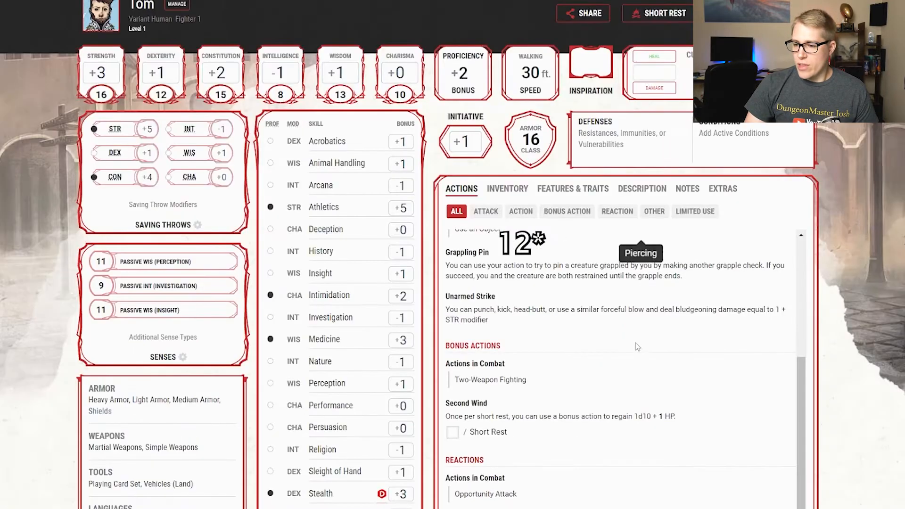
pyautogui.scroll(5, 644, 344)
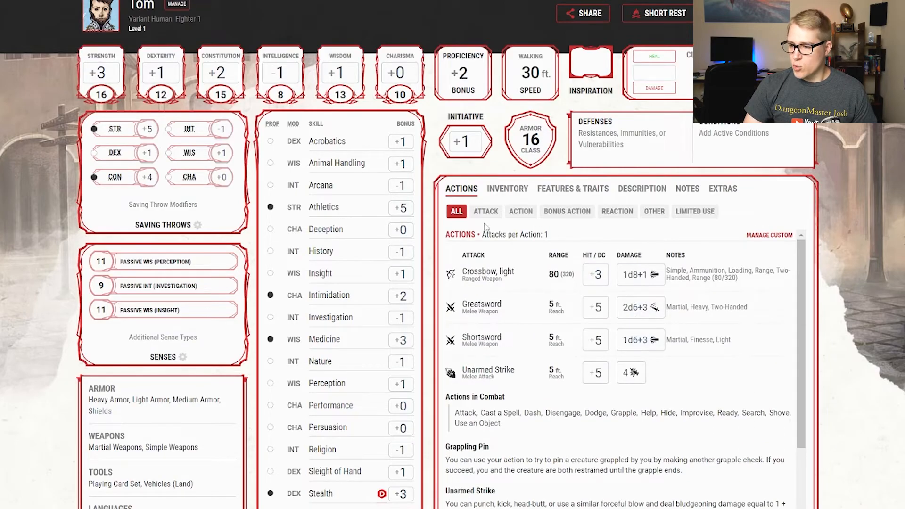
pyautogui.scroll(-3, 641, 352)
pyautogui.scroll(3, 632, 330)
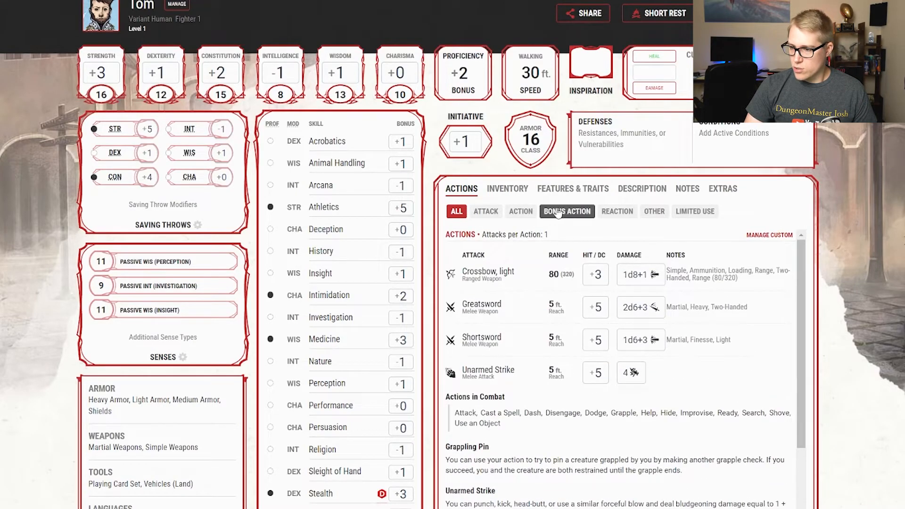
# View the actions filtered by attack, action, bonus action and reaction, and return to the full list.
pyautogui.click(485, 212)
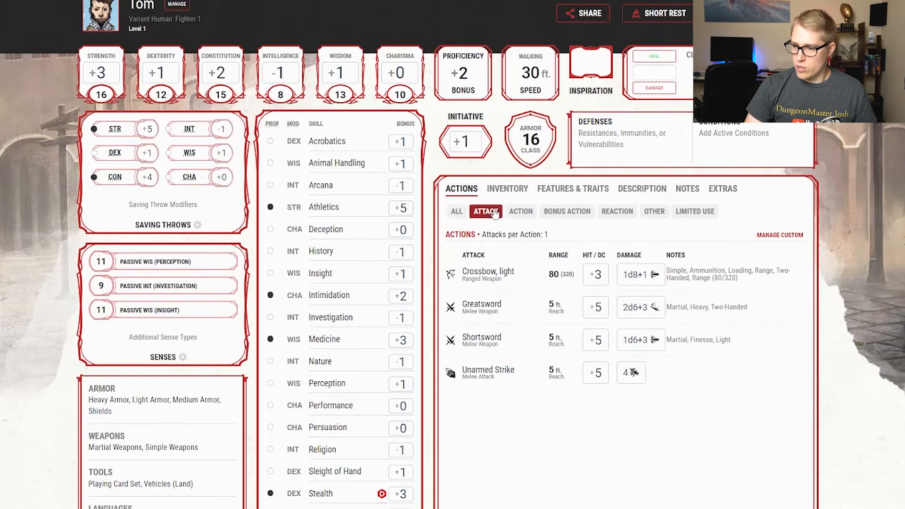
pyautogui.click(521, 211)
pyautogui.click(567, 212)
pyautogui.click(617, 211)
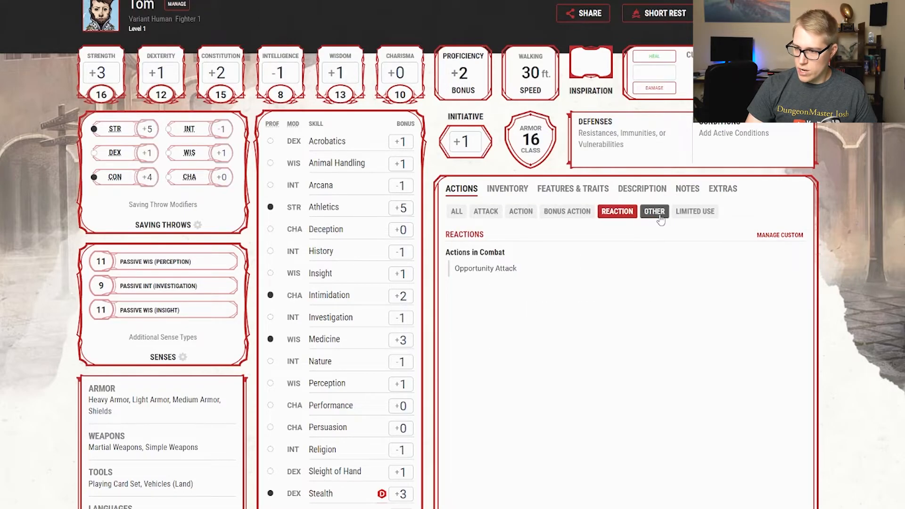
pyautogui.click(456, 211)
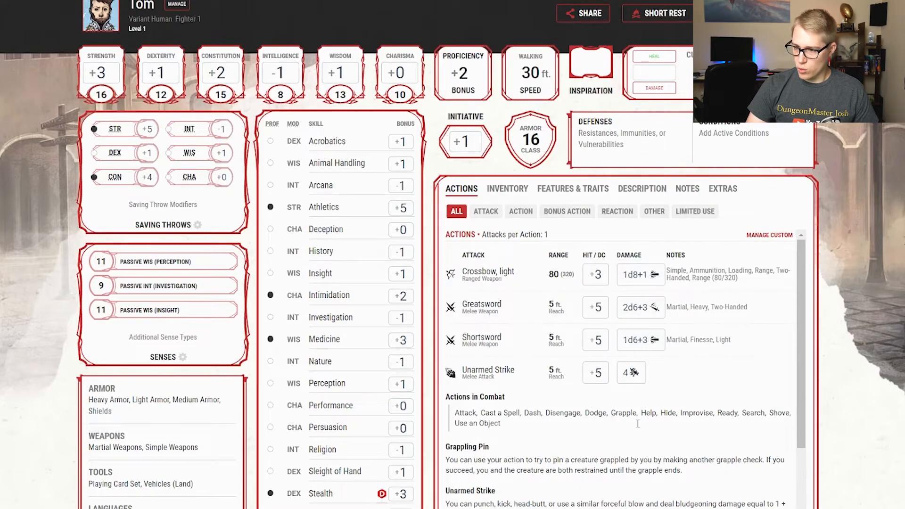
# Roll to hit with the Greatsword and clear the roll results.
pyautogui.click(595, 307)
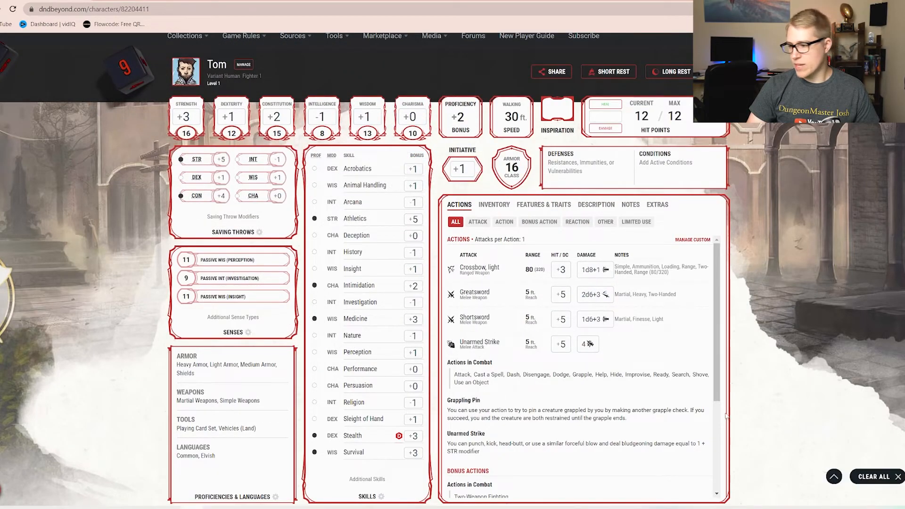
pyautogui.click(862, 477)
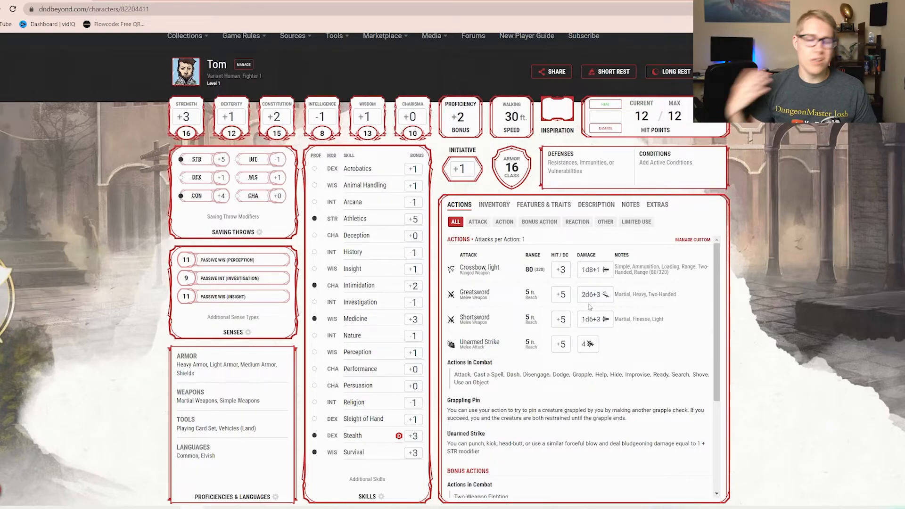
# View the character's inventory, including the equipped armor and weapons.
pyautogui.click(494, 205)
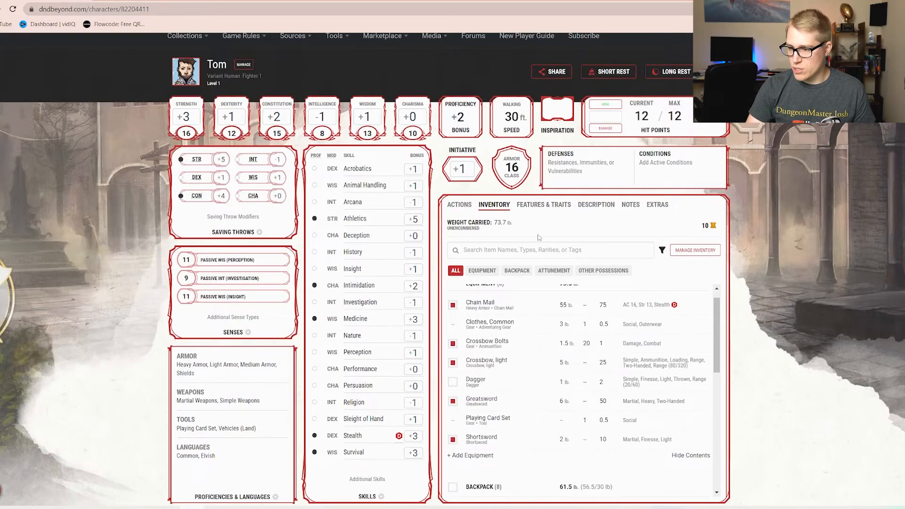
pyautogui.scroll(1, 538, 234)
pyautogui.scroll(-1, 844, 269)
# Examine the character's features and traits, covering the Fighter class features, racial traits and feats.
pyautogui.click(544, 204)
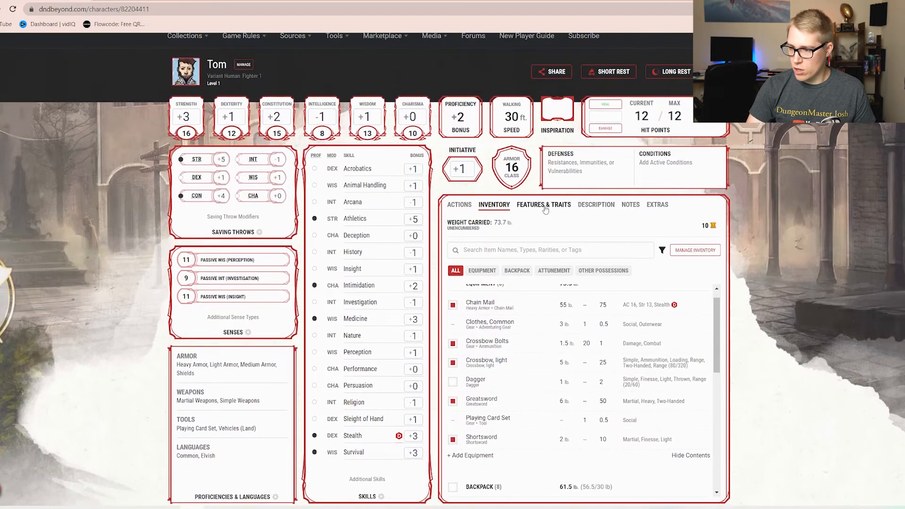
pyautogui.scroll(-5, 605, 285)
pyautogui.scroll(5, 573, 333)
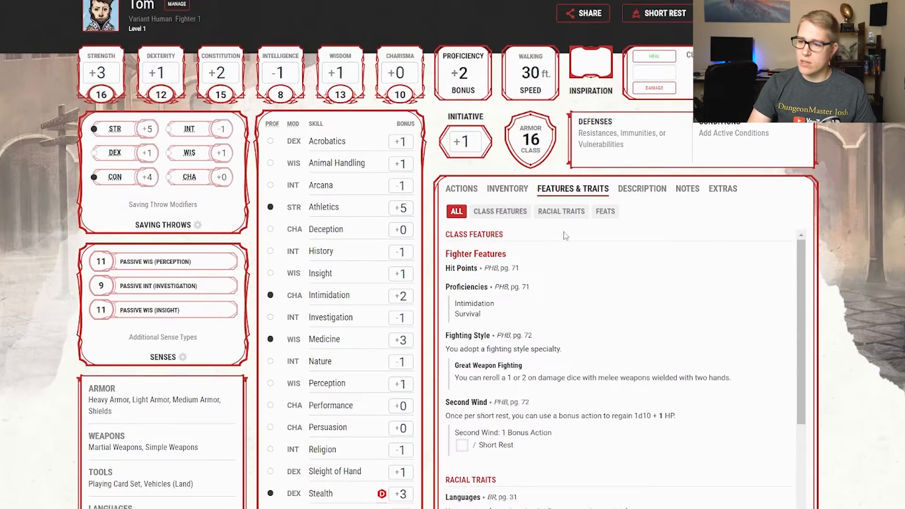
pyautogui.scroll(-5, 537, 366)
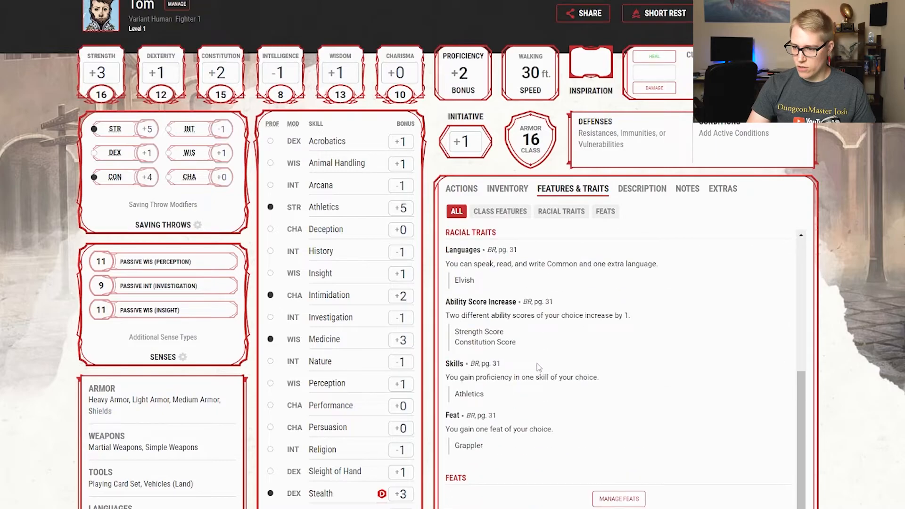
pyautogui.scroll(4, 537, 368)
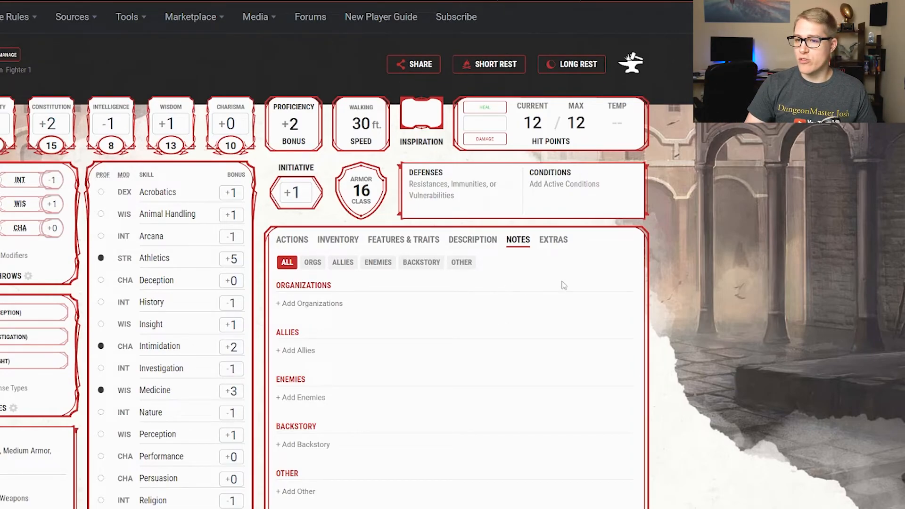
# Generate and copy a shareable link to the character, and close the sharing details.
pyautogui.click(412, 69)
pyautogui.click(760, 396)
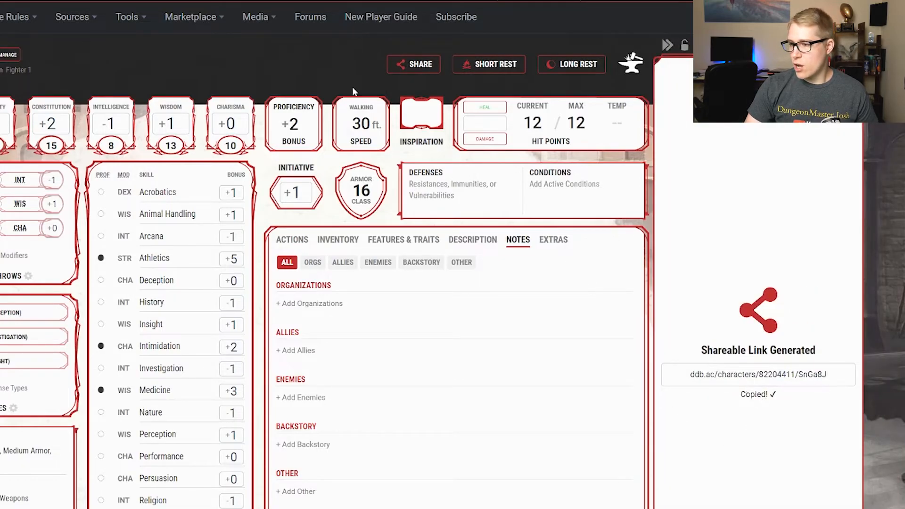
pyautogui.click(310, 75)
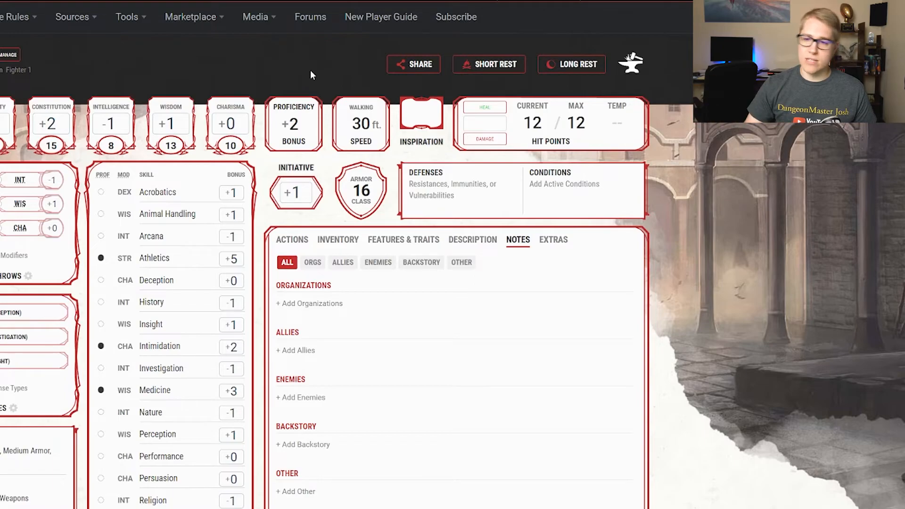
# Change the Character Privacy preference to a non-public option in the character builder and return to the character sheet.
pyautogui.click(632, 63)
pyautogui.click(98, 65)
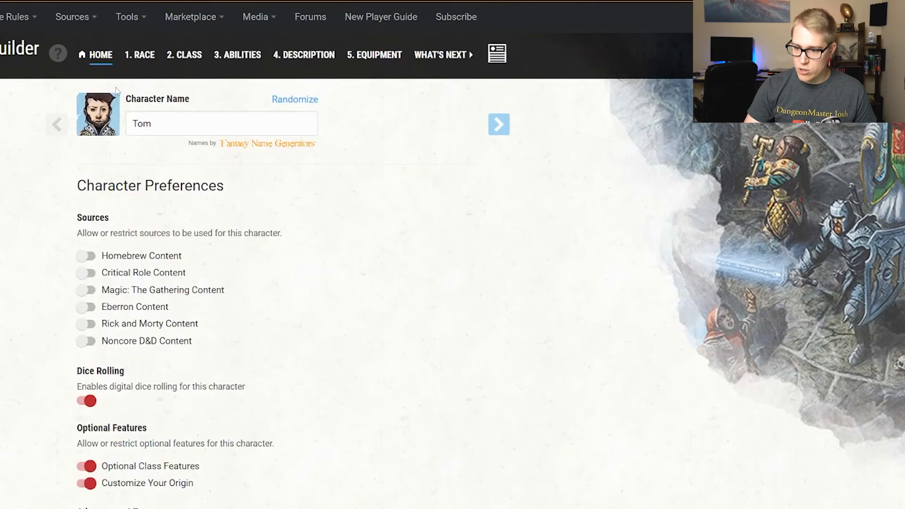
pyautogui.scroll(-15, 125, 259)
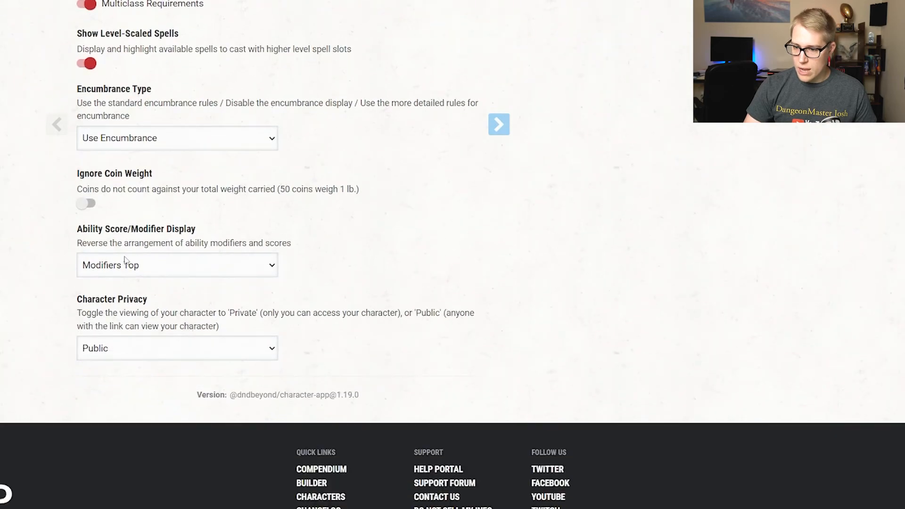
pyautogui.click(111, 353)
pyautogui.click(109, 367)
pyautogui.scroll(15, 444, 335)
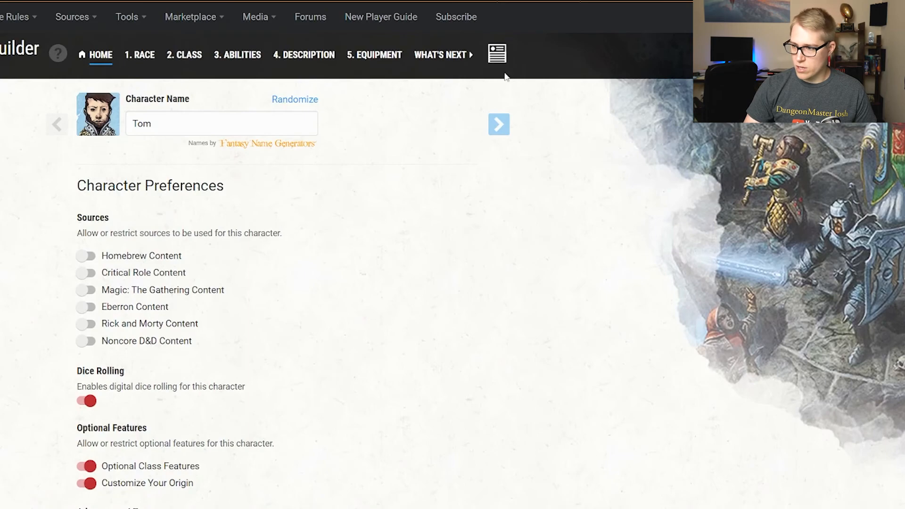
pyautogui.click(499, 57)
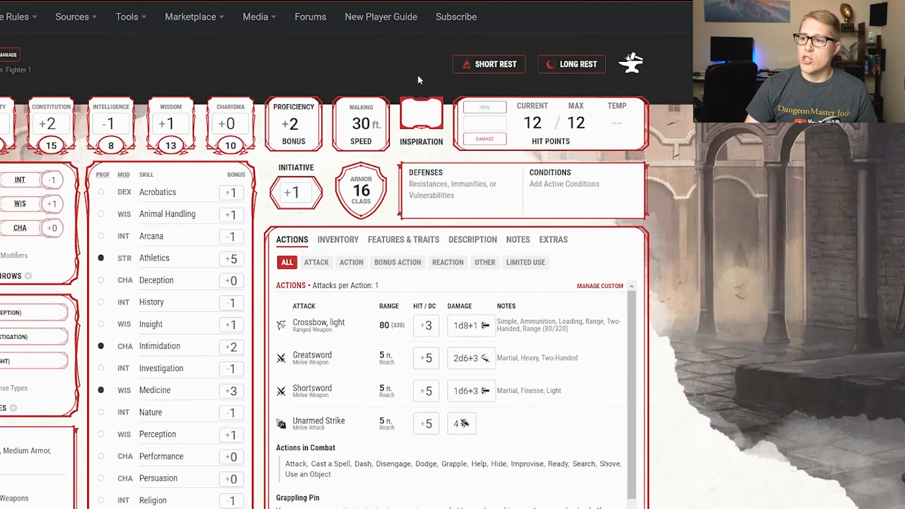